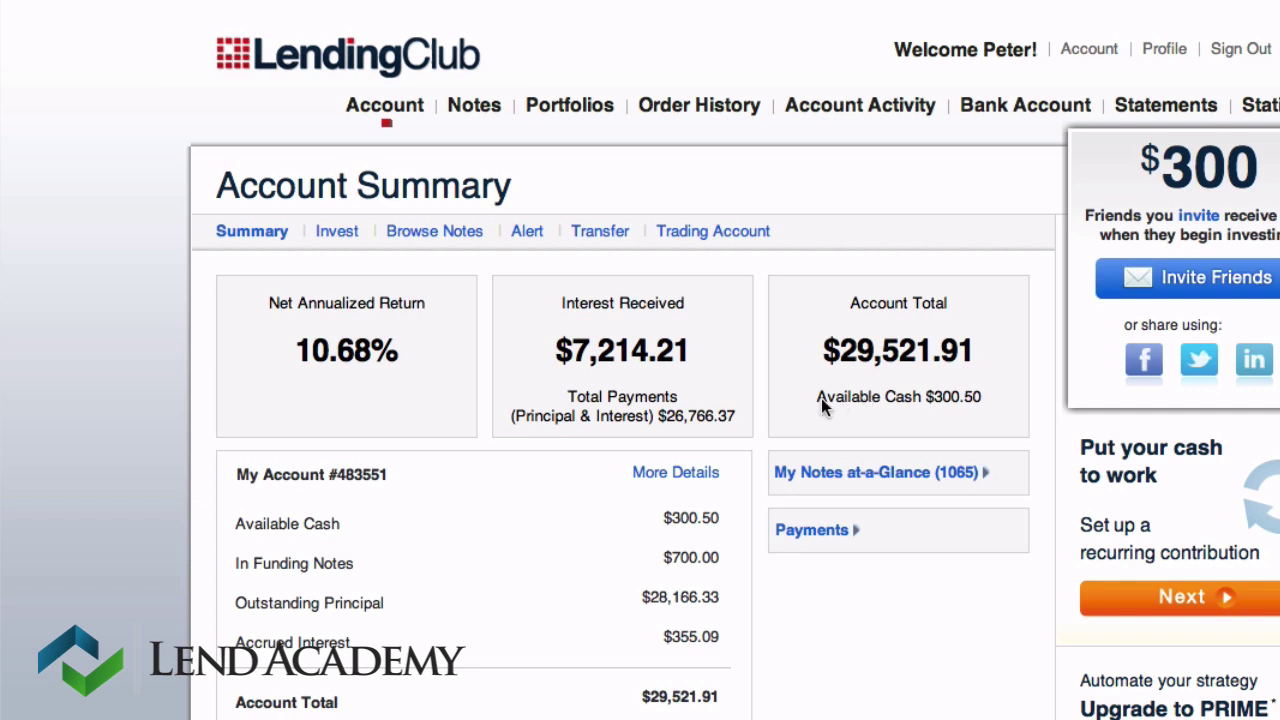
Expand the notes at-a-glance breakdown, then open the detailed account page and review it down to the available cash detail.
left_click(903, 474)
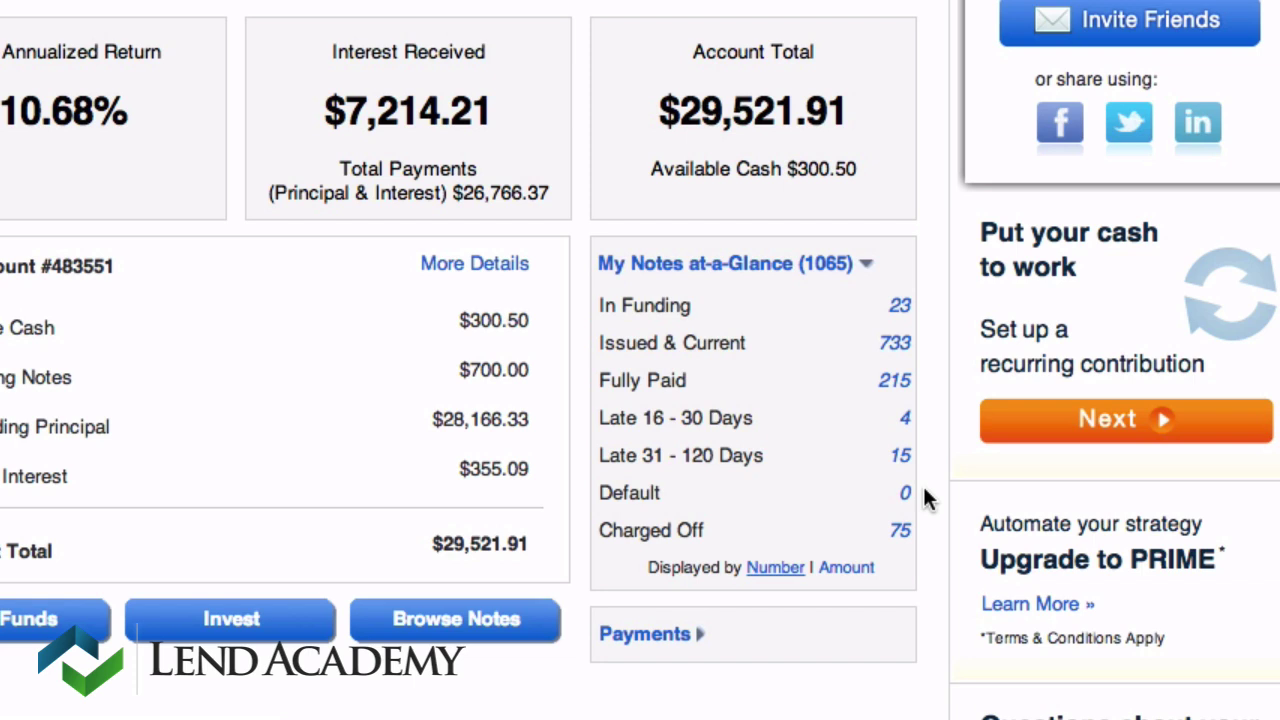
left_click(510, 273)
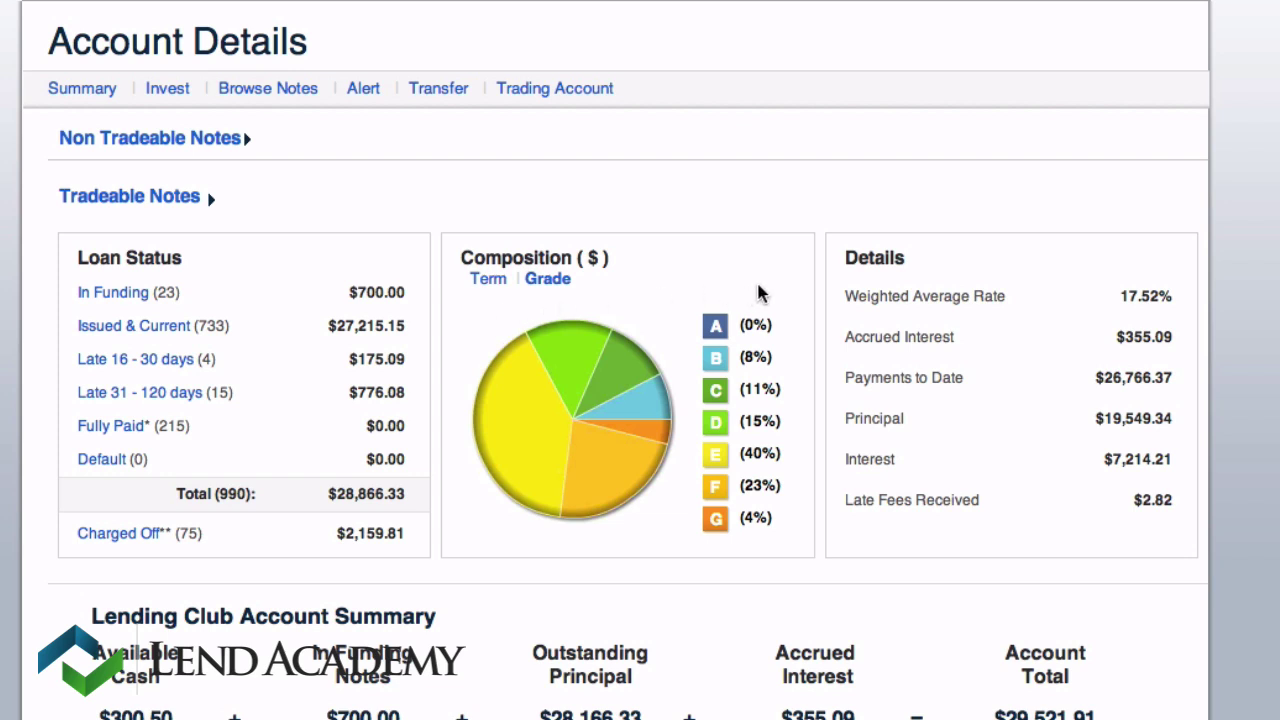
mouse_move(763, 289)
scroll(1133, 316, "down", 3)
scroll(1133, 316, "down", 1)
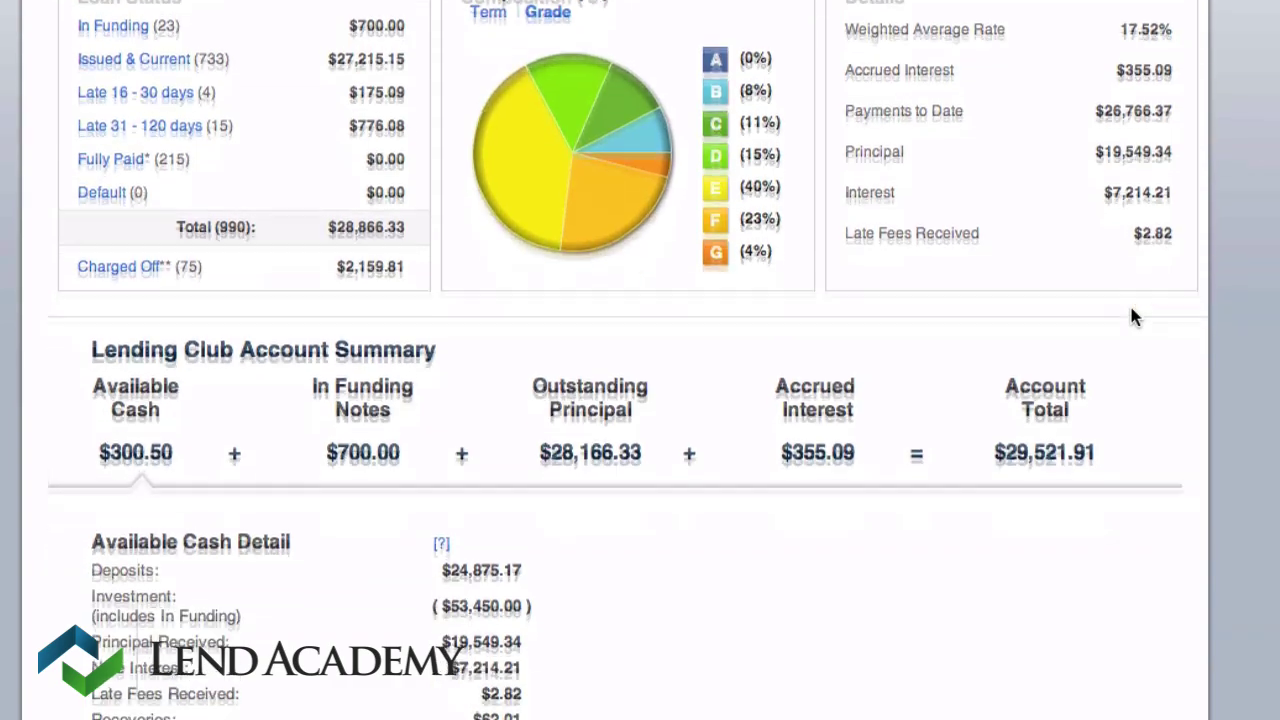
scroll(1133, 316, "down", 3)
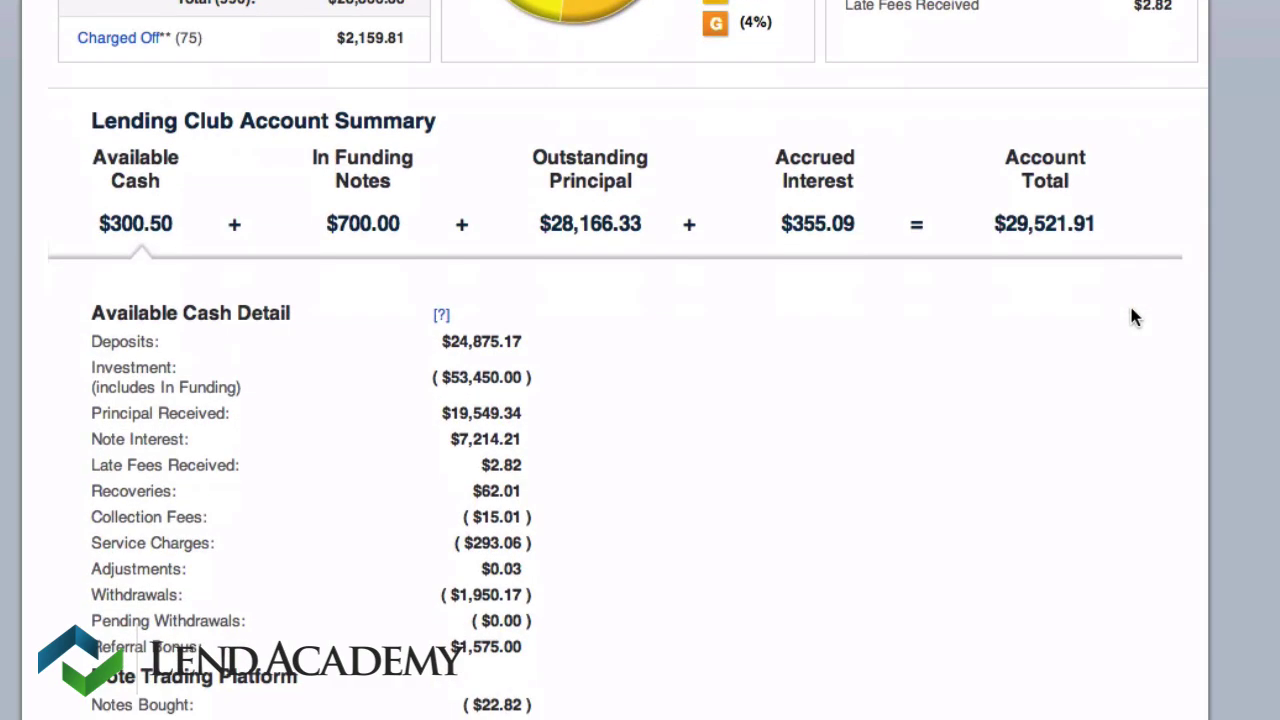
scroll(1133, 316, "down", 1)
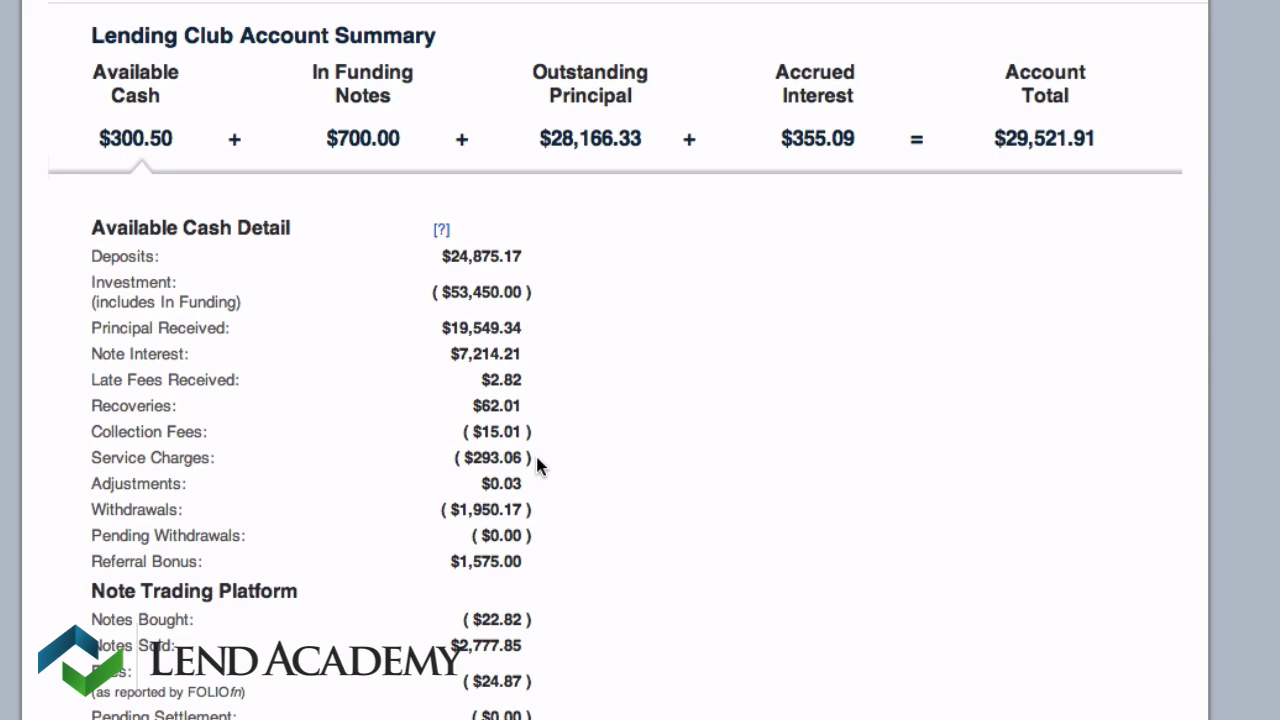
scroll(537, 458, "up", 10)
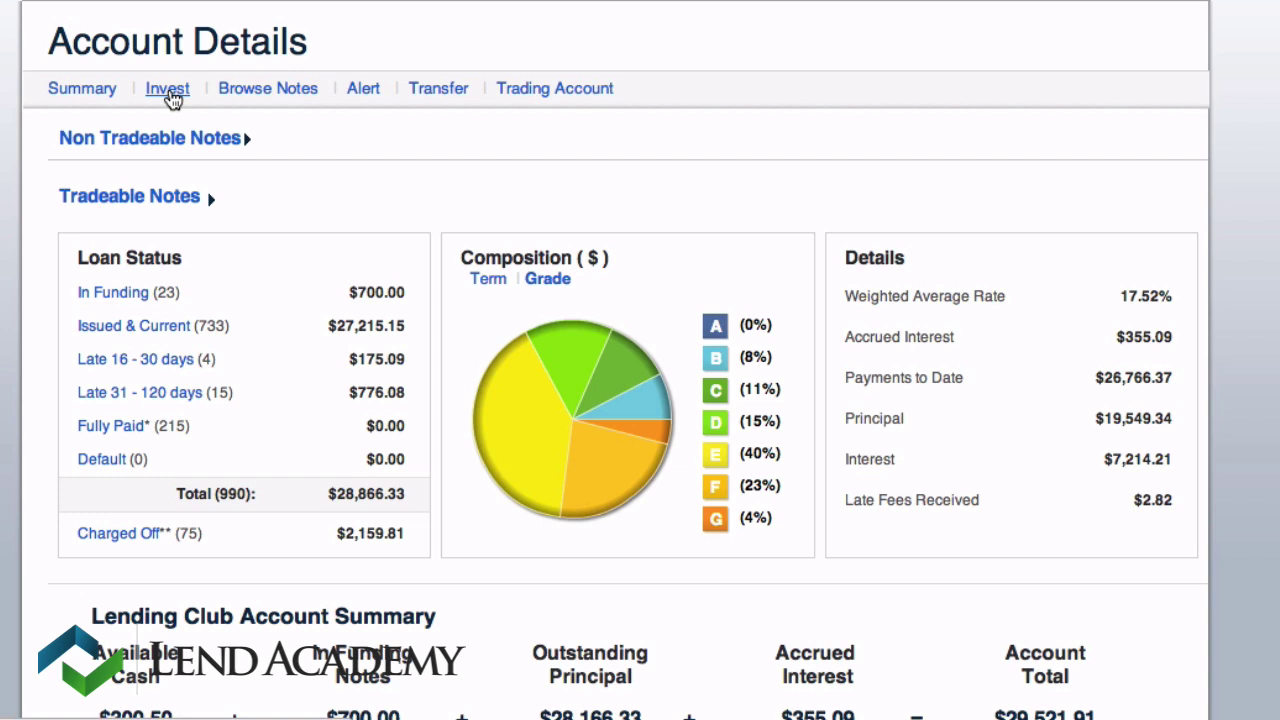
View the Build a Portfolio options, then open the list of individual notes available for investment.
left_click(171, 95)
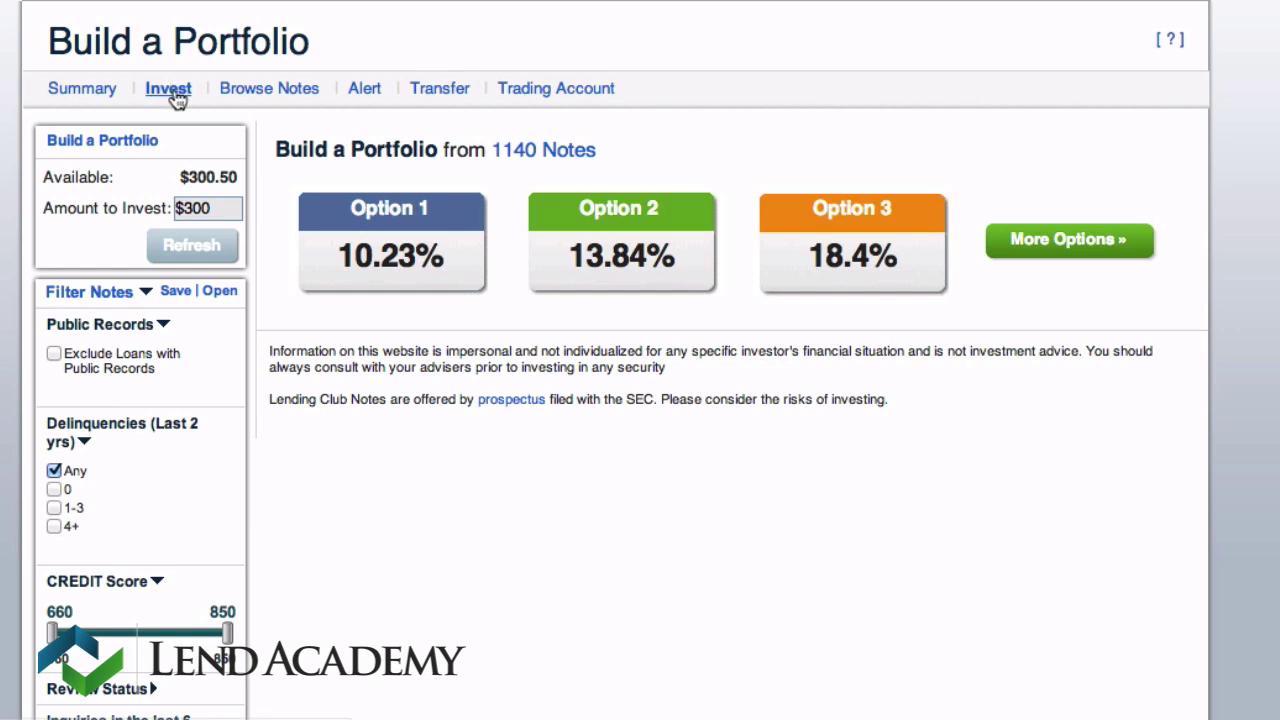
left_click(268, 90)
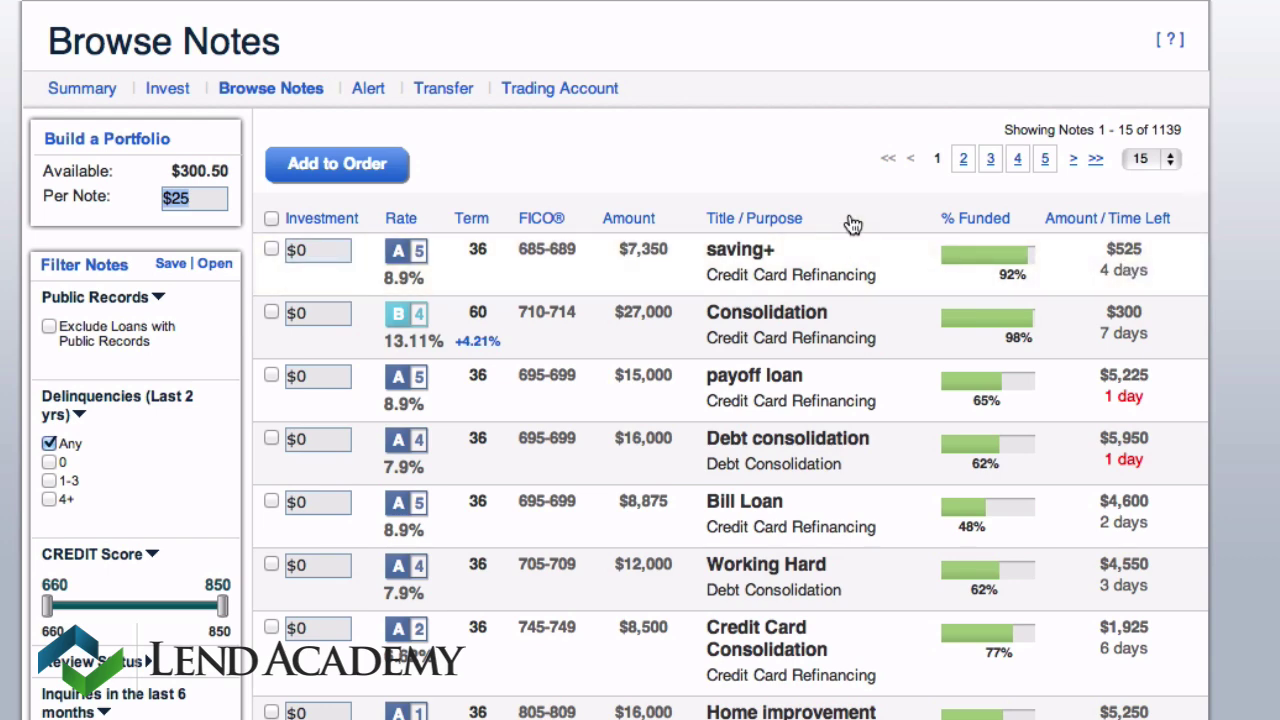
scroll(852, 224, "down", 2)
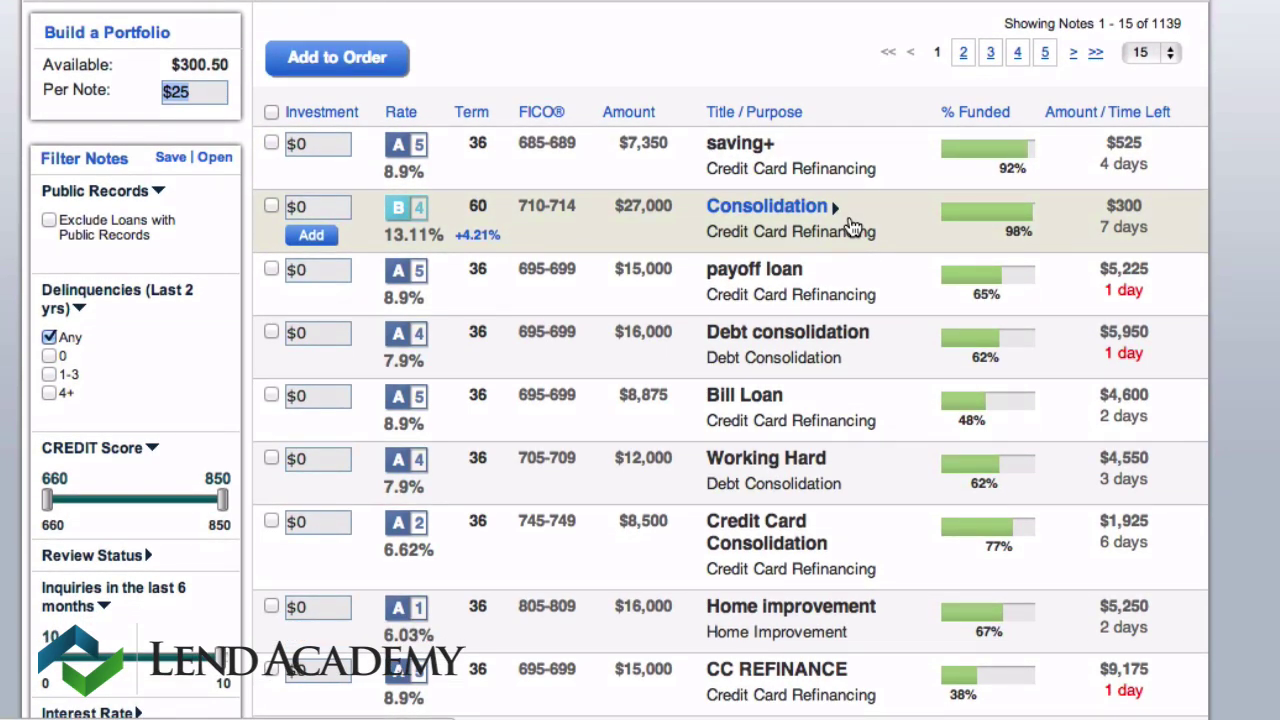
scroll(852, 224, "down", 1)
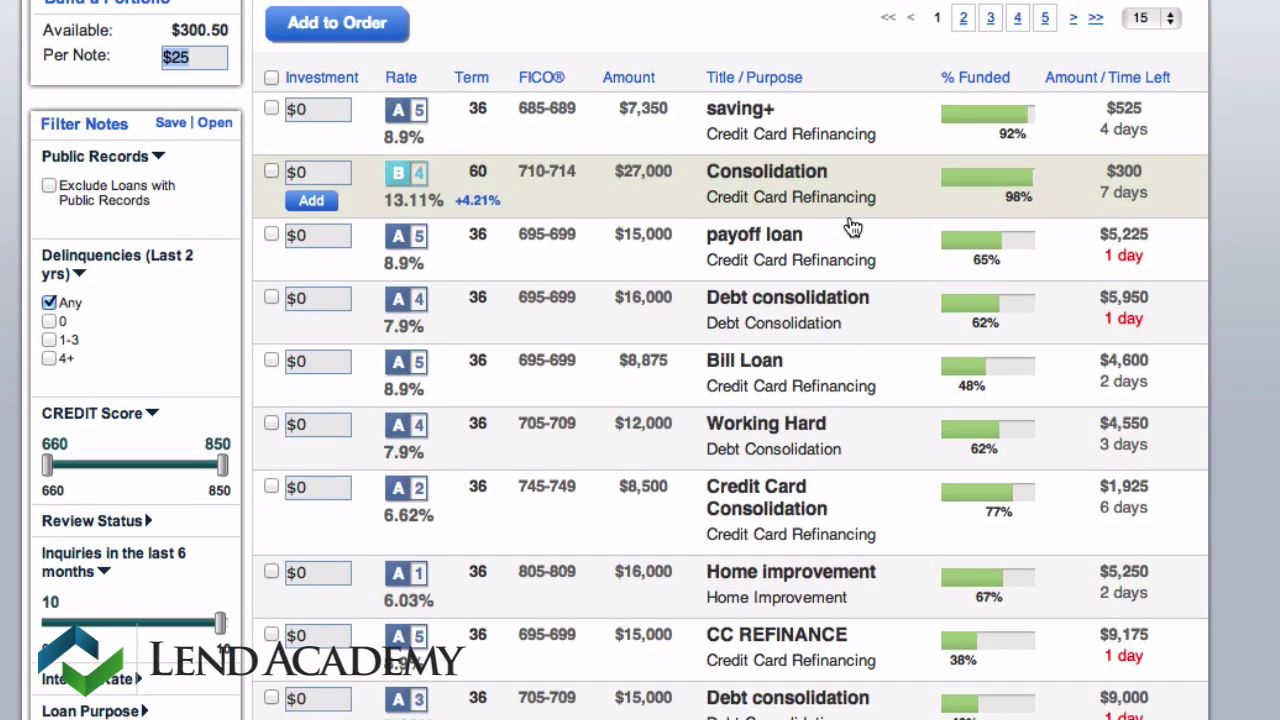
Filter the notes to borrowers with 0 inquiries in the last 6 months and update the results.
scroll(852, 228, "down", 1)
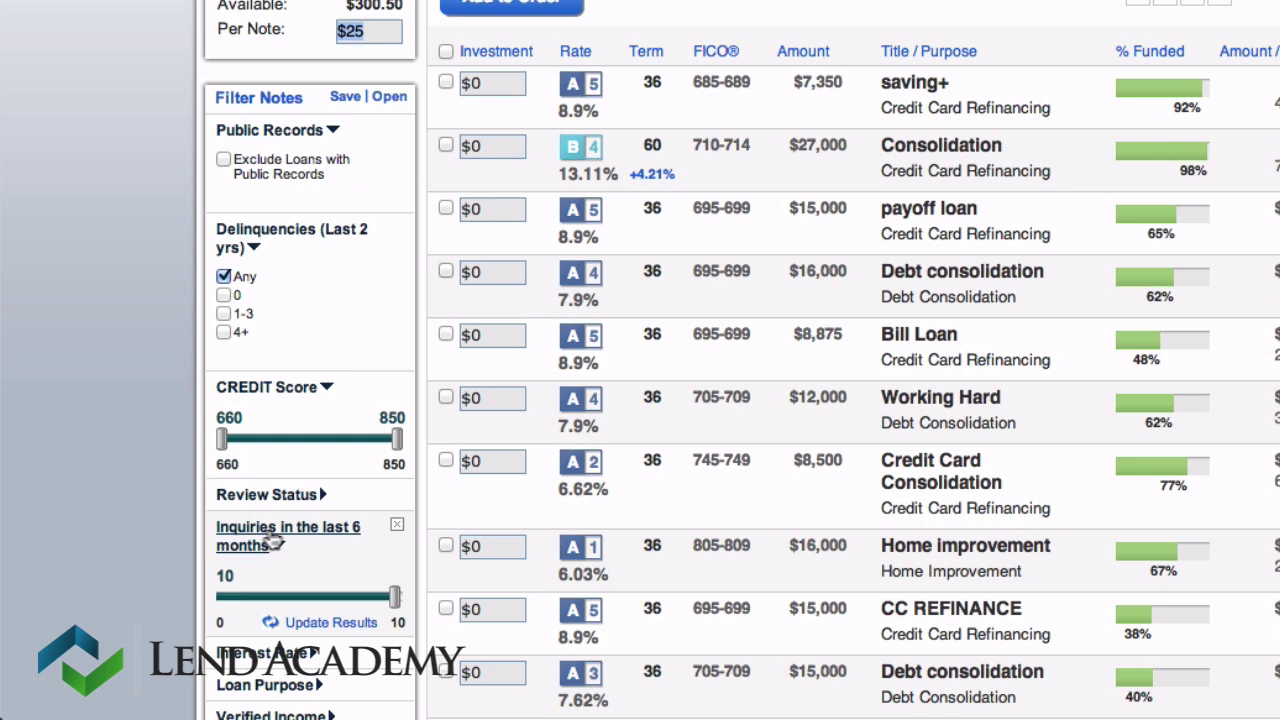
mouse_move(290, 540)
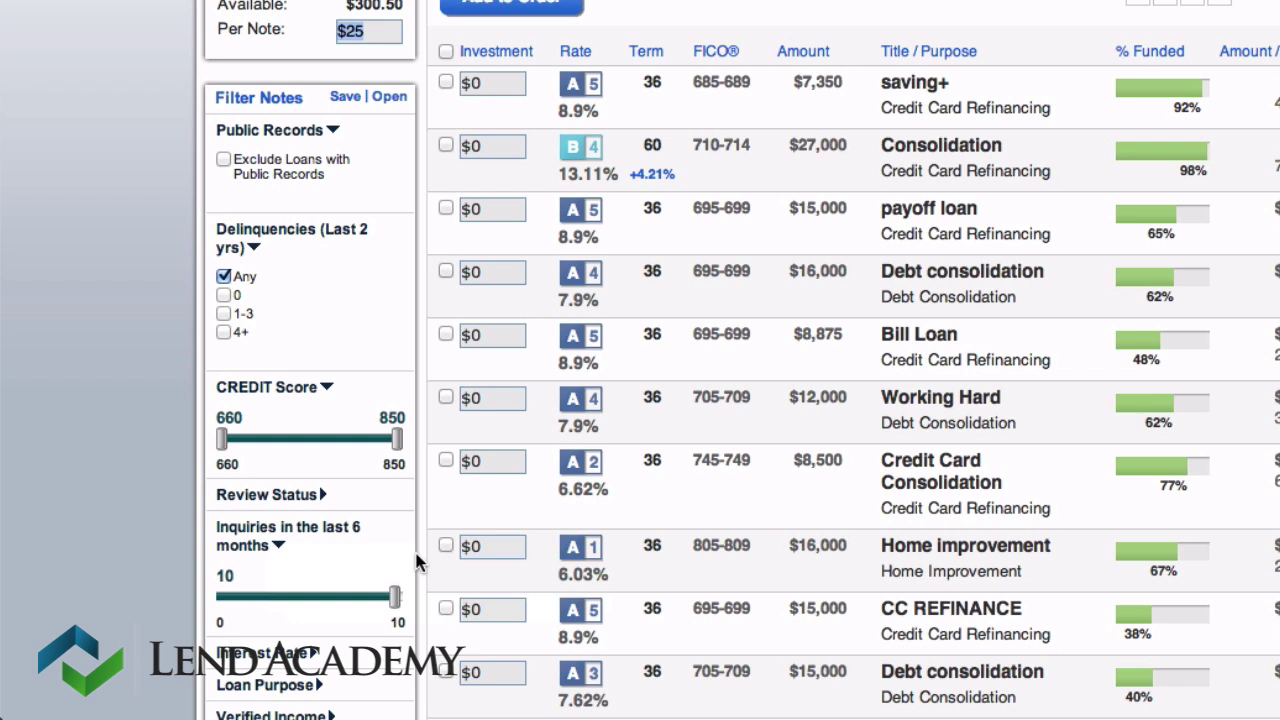
left_click(395, 597)
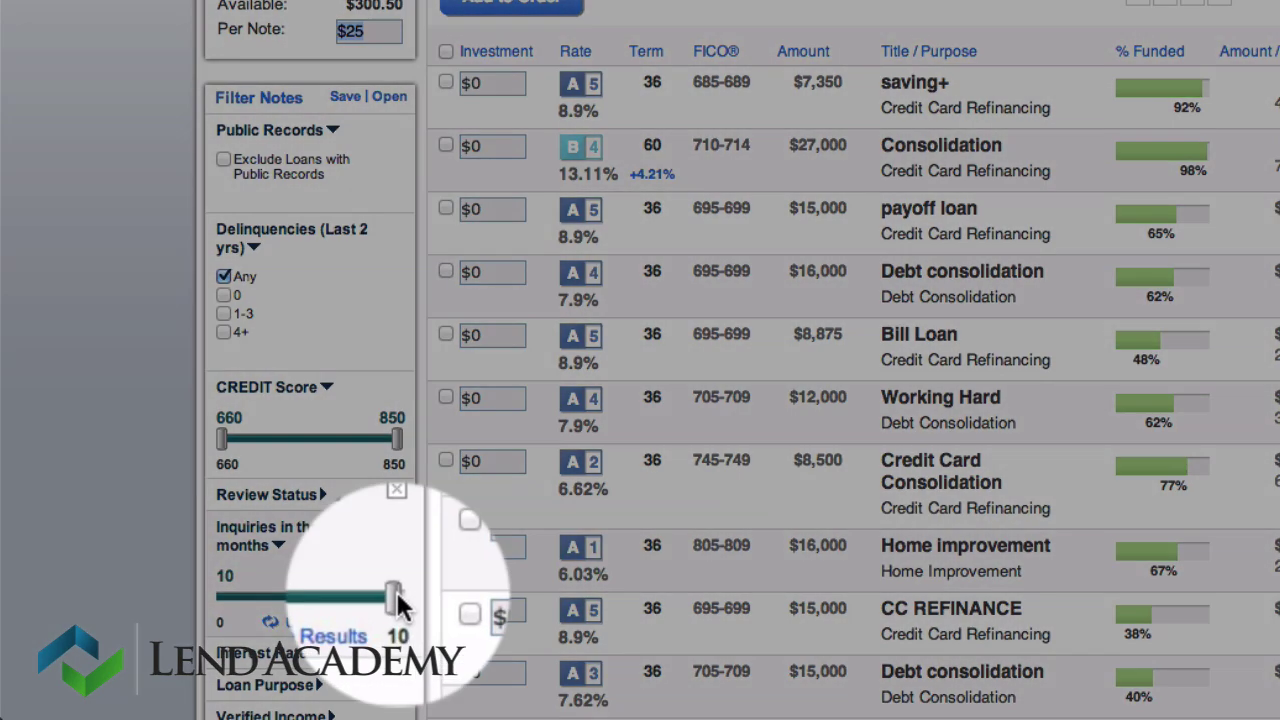
left_click_drag(397, 603, 207, 594)
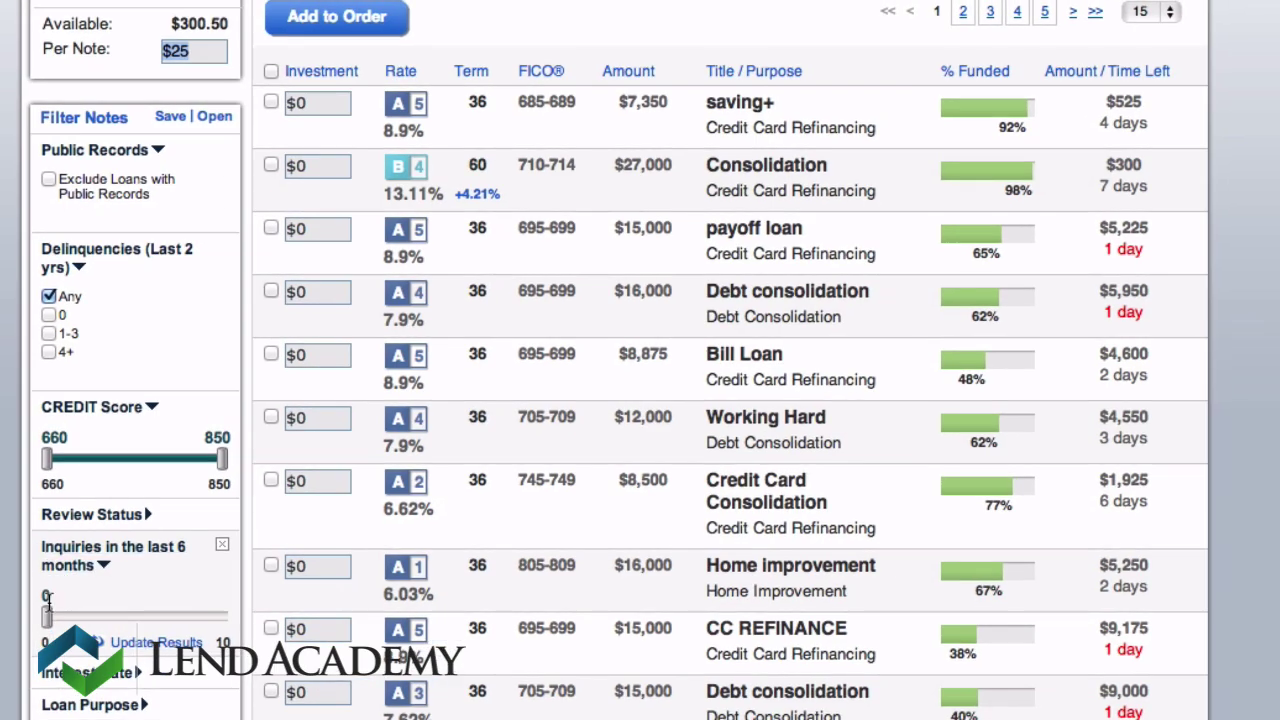
left_click(124, 643)
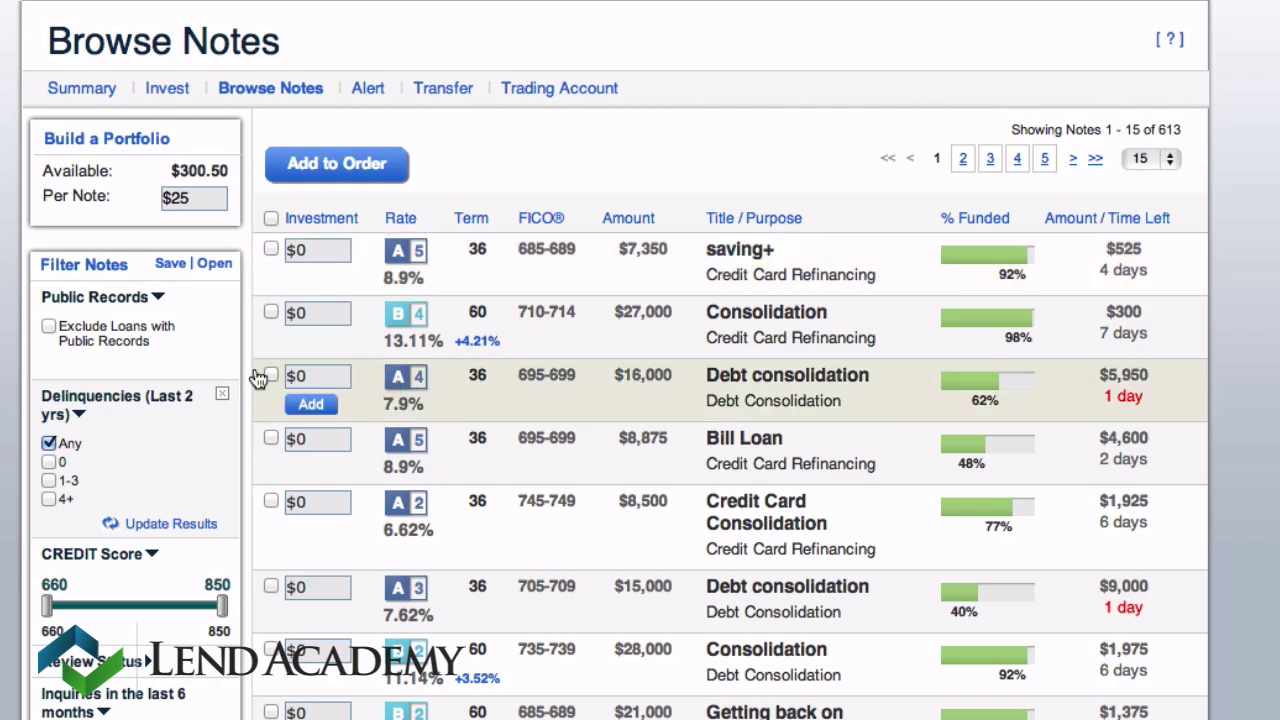
Restrict the interest rate filter to grades D, E, F and G and update the results.
scroll(257, 377, "down", 3)
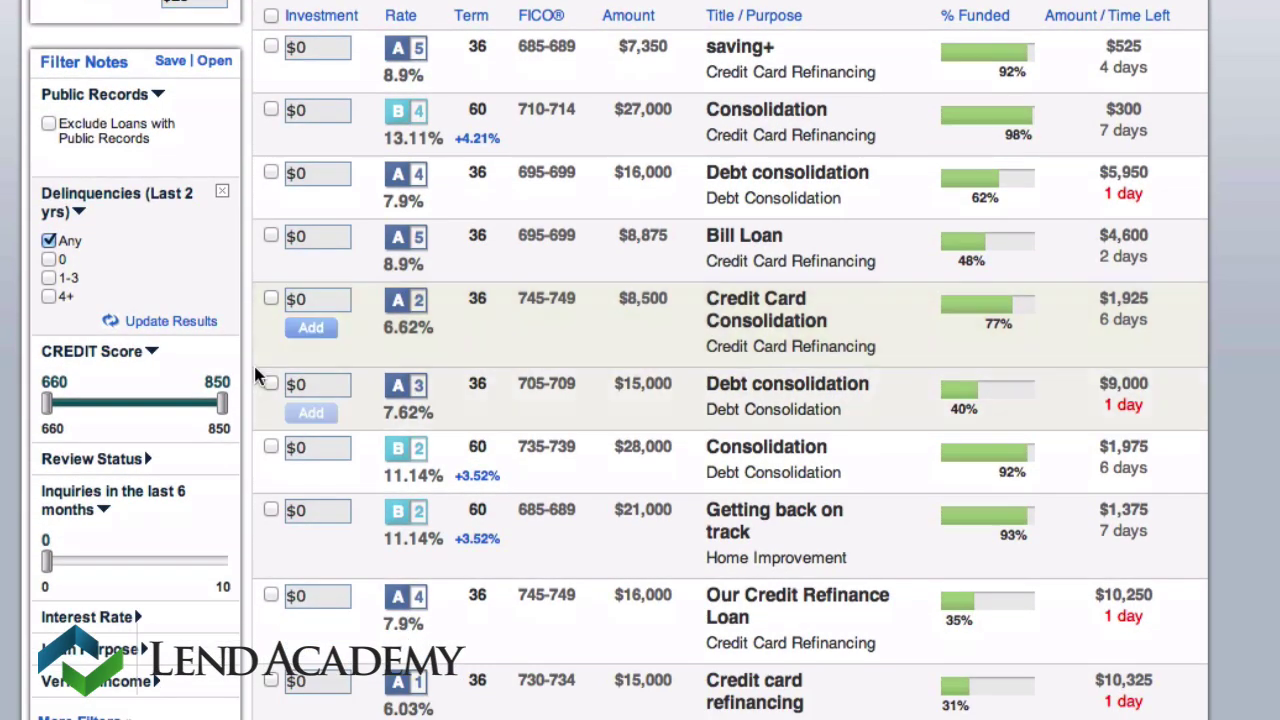
left_click(115, 621)
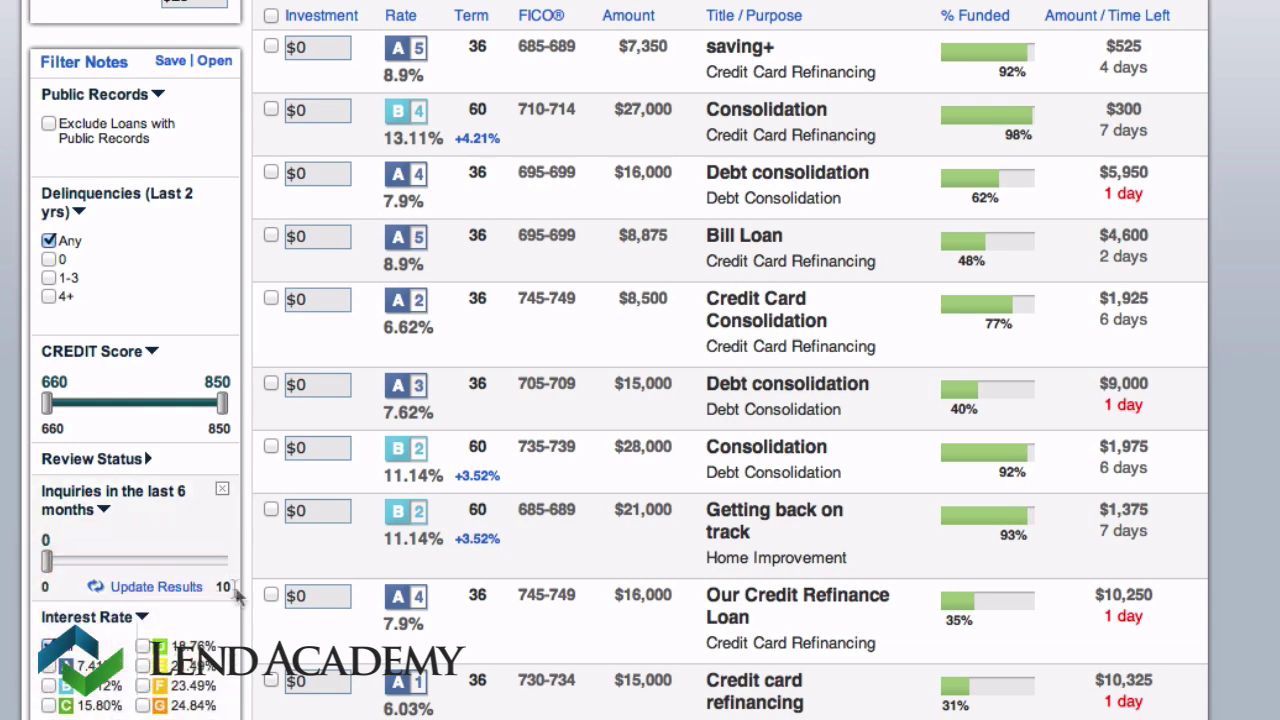
scroll(243, 590, "down", 3)
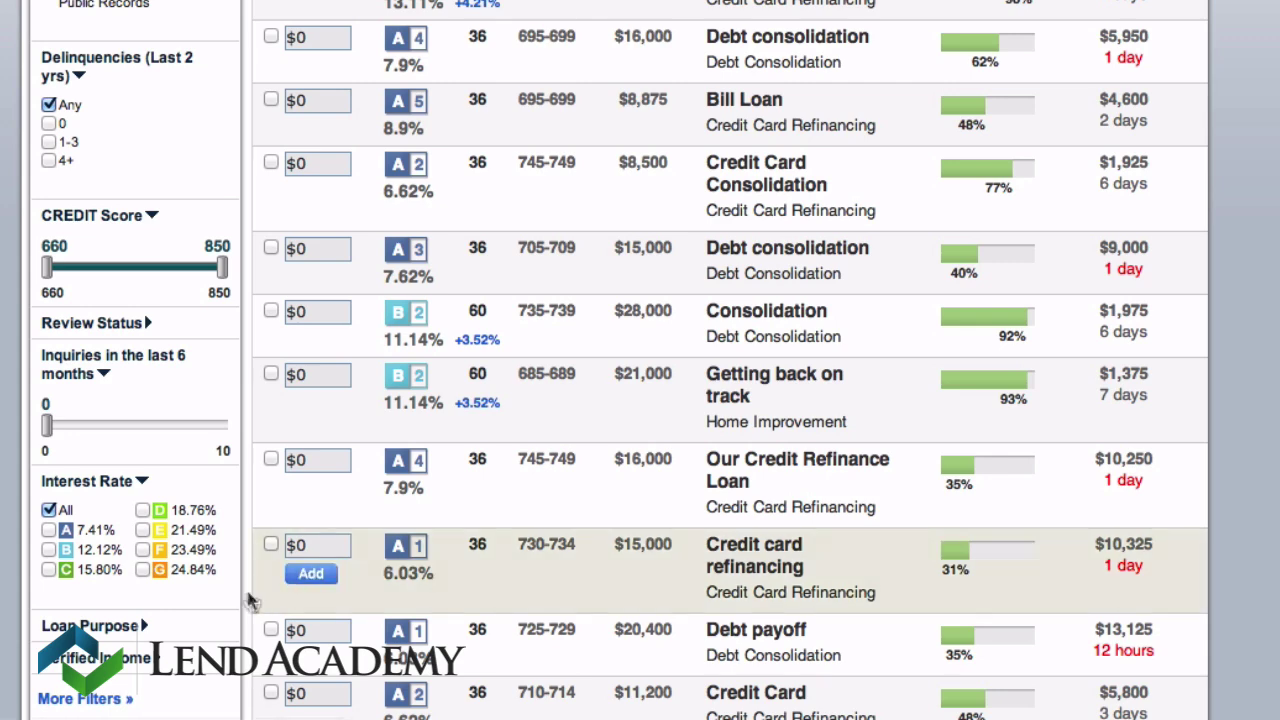
left_click(142, 510)
left_click(143, 531)
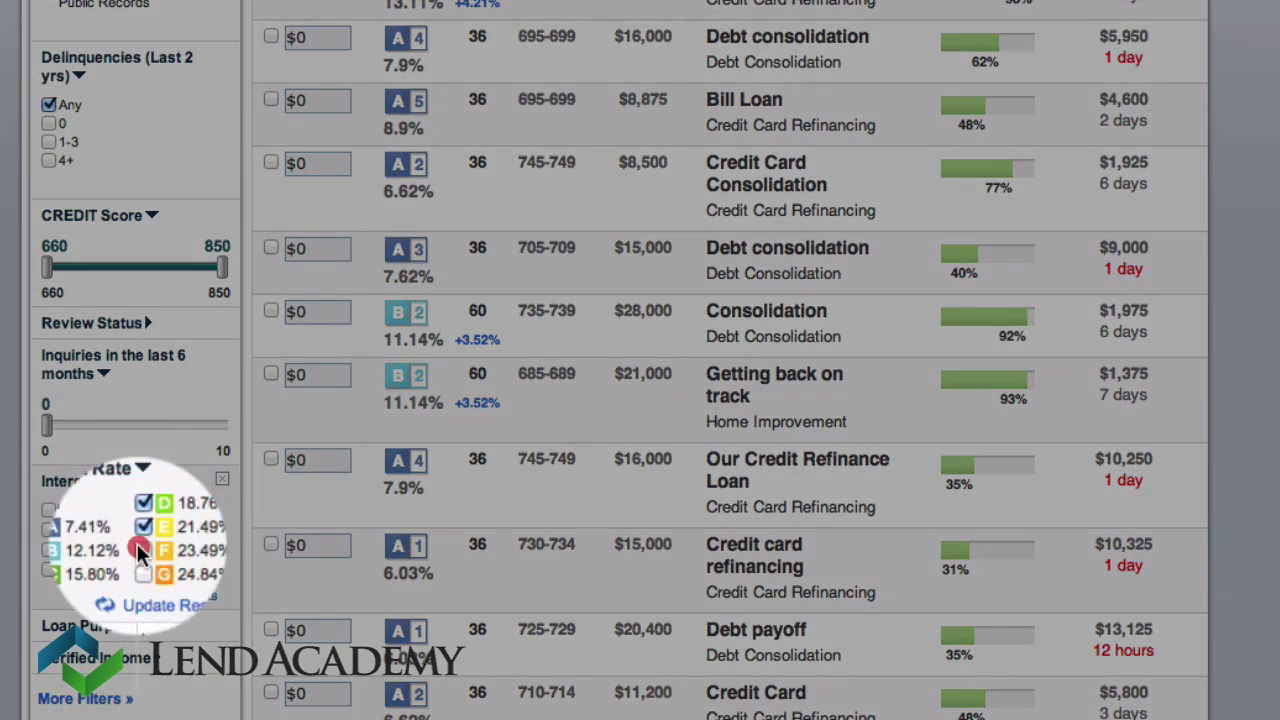
left_click(142, 547)
left_click(141, 568)
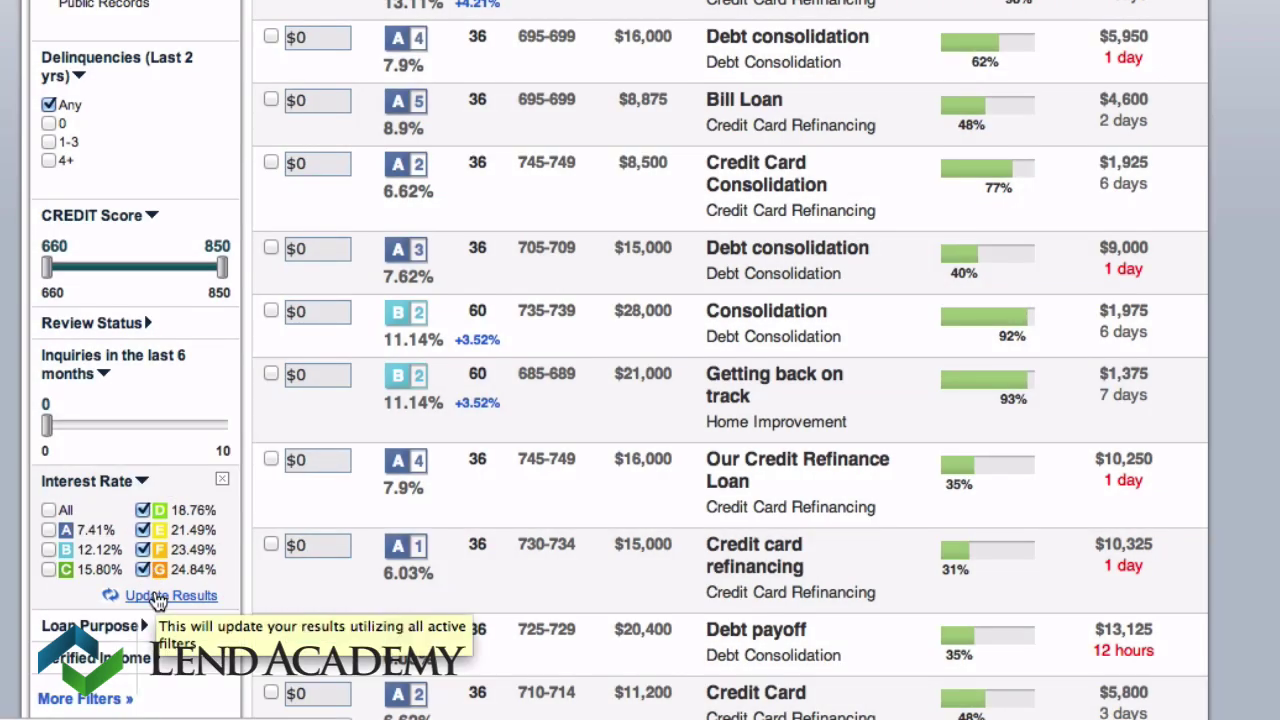
left_click(158, 598)
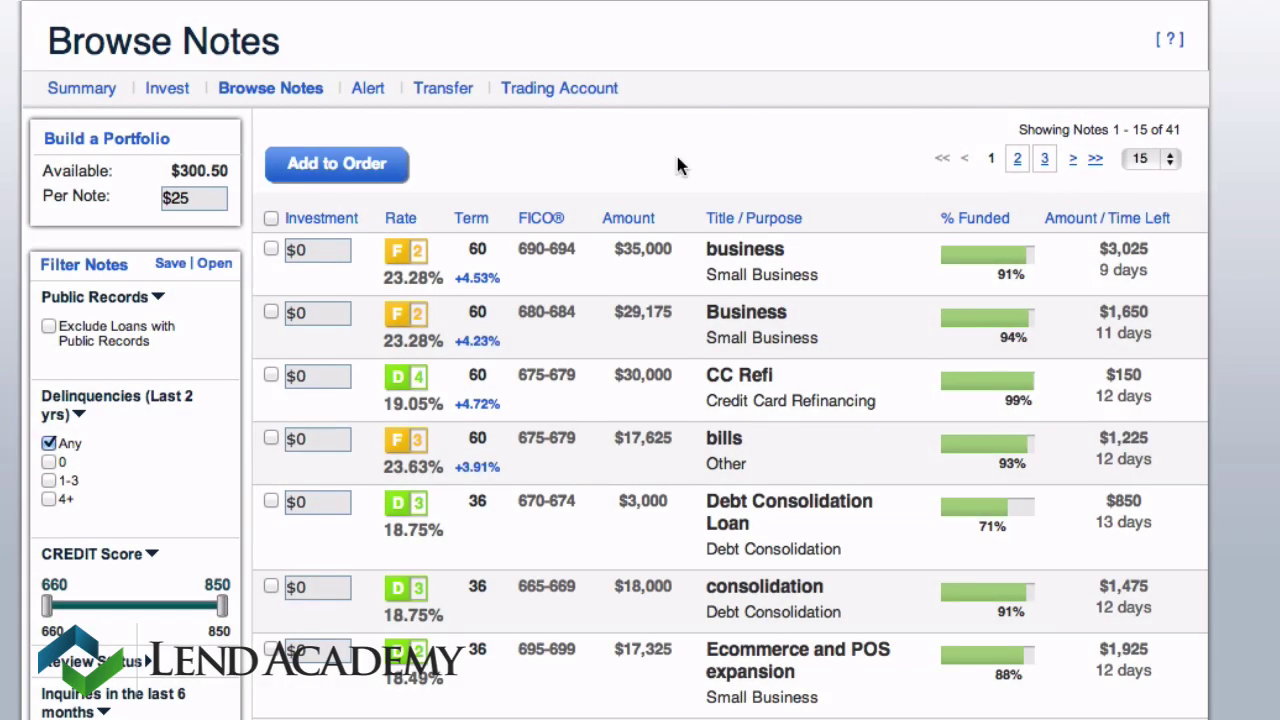
Limit the delinquencies in the last 2 years to 0 and update the note results.
mouse_move(107, 476)
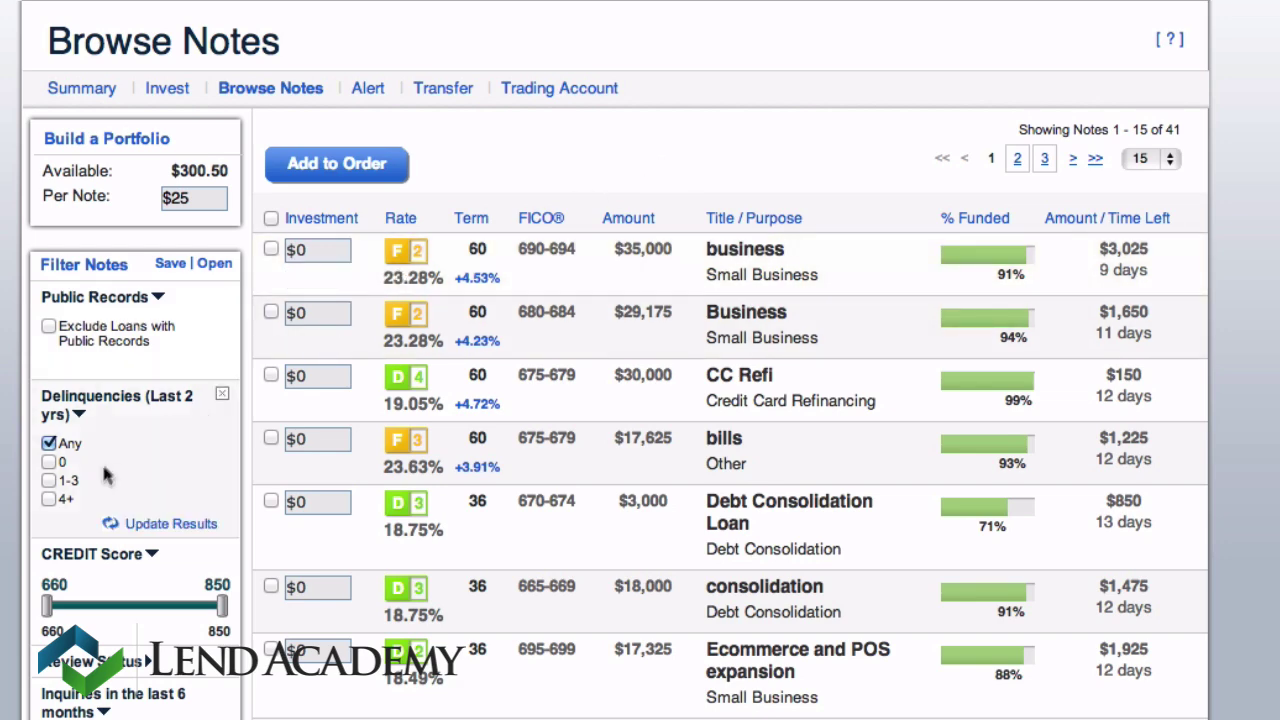
left_click(49, 462)
left_click(172, 524)
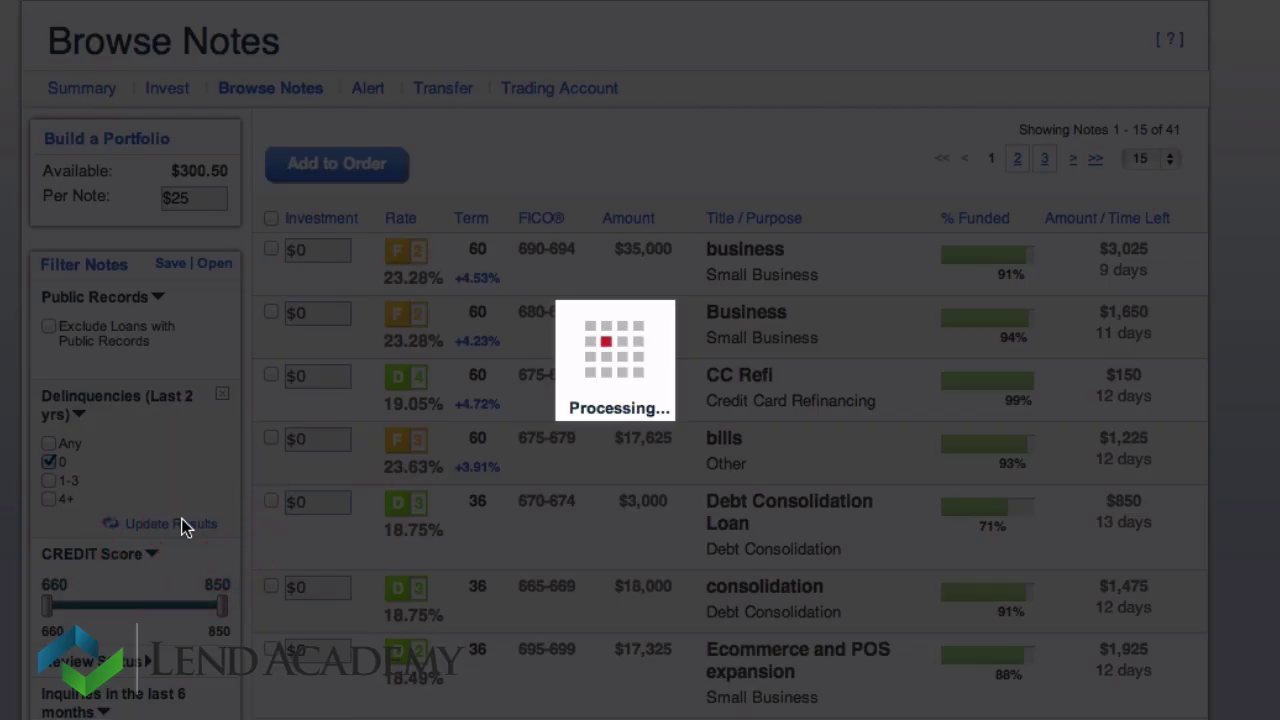
Open the CC Refi loan's details and examine its payment terms, borrower profile and credit history.
scroll(462, 442, "down", 1)
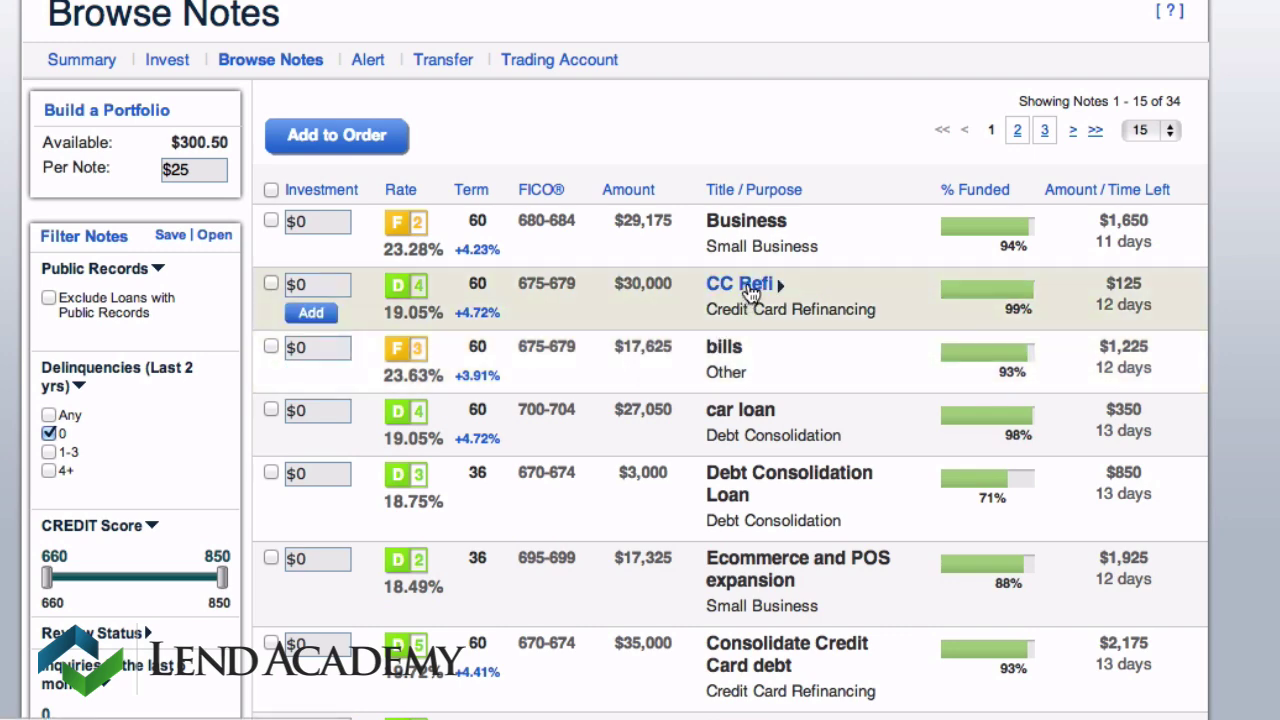
left_click(752, 291)
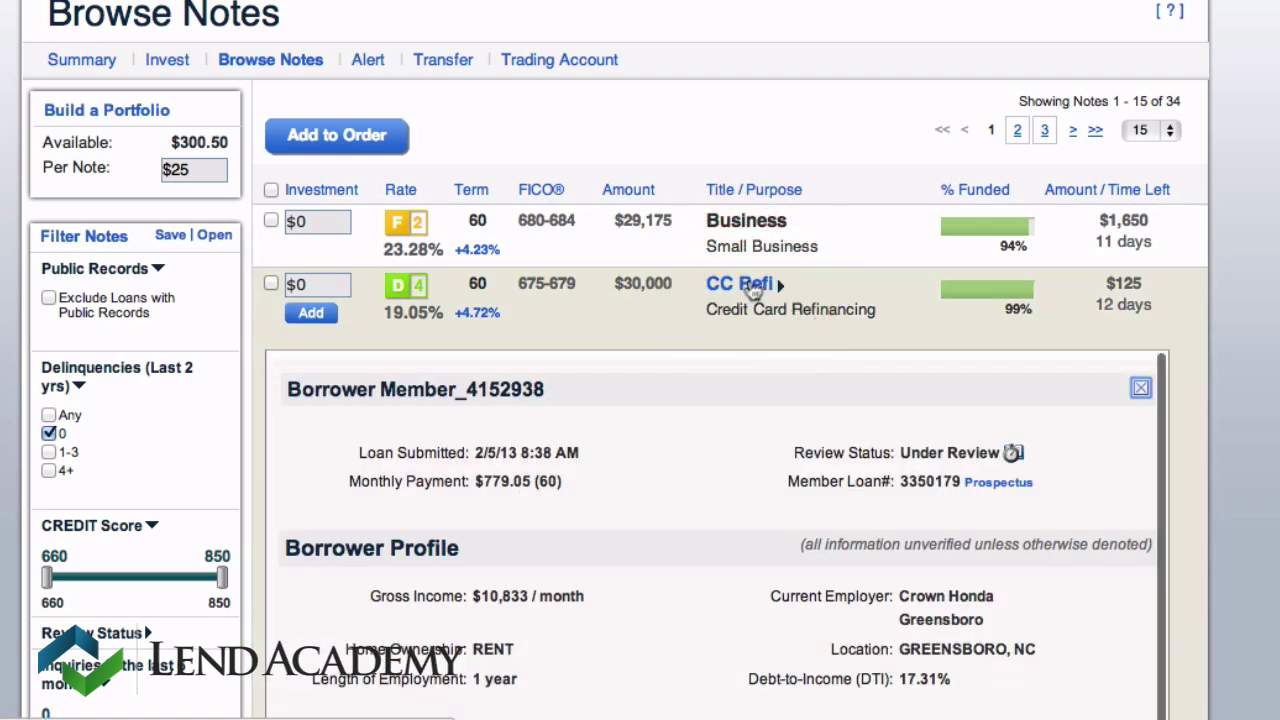
scroll(1180, 320, "down", 4)
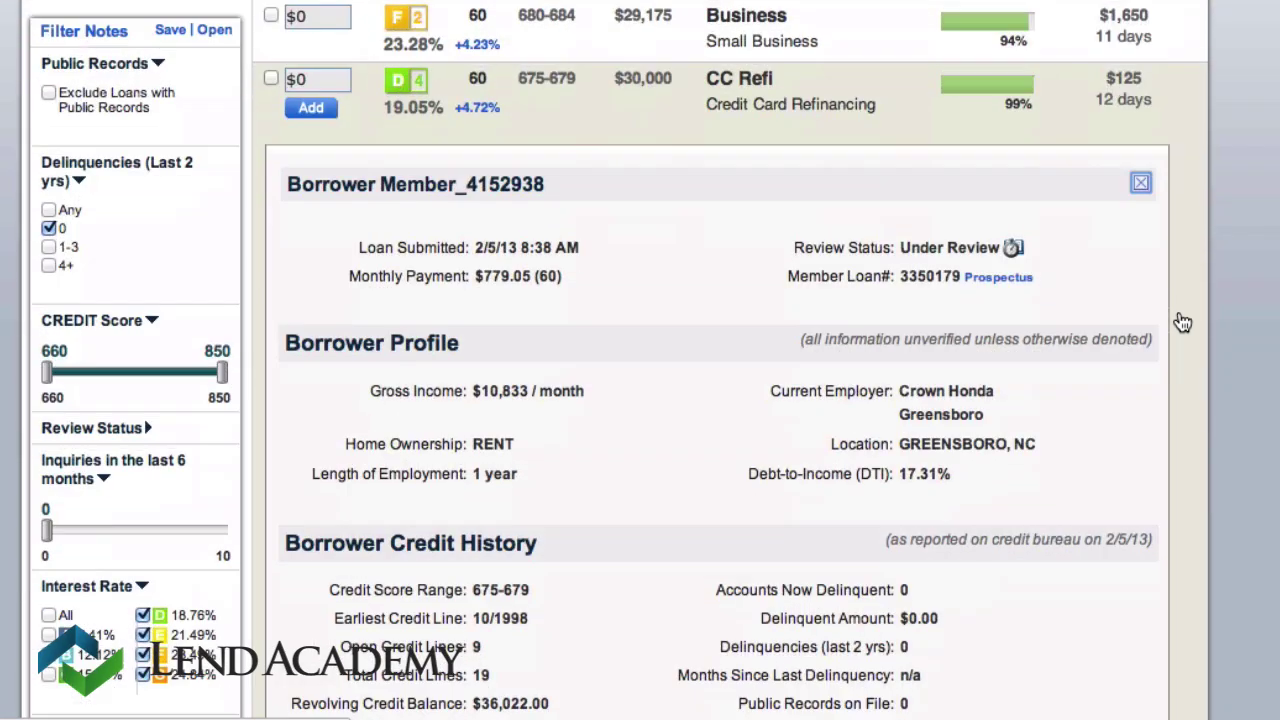
scroll(1182, 322, "down", 3)
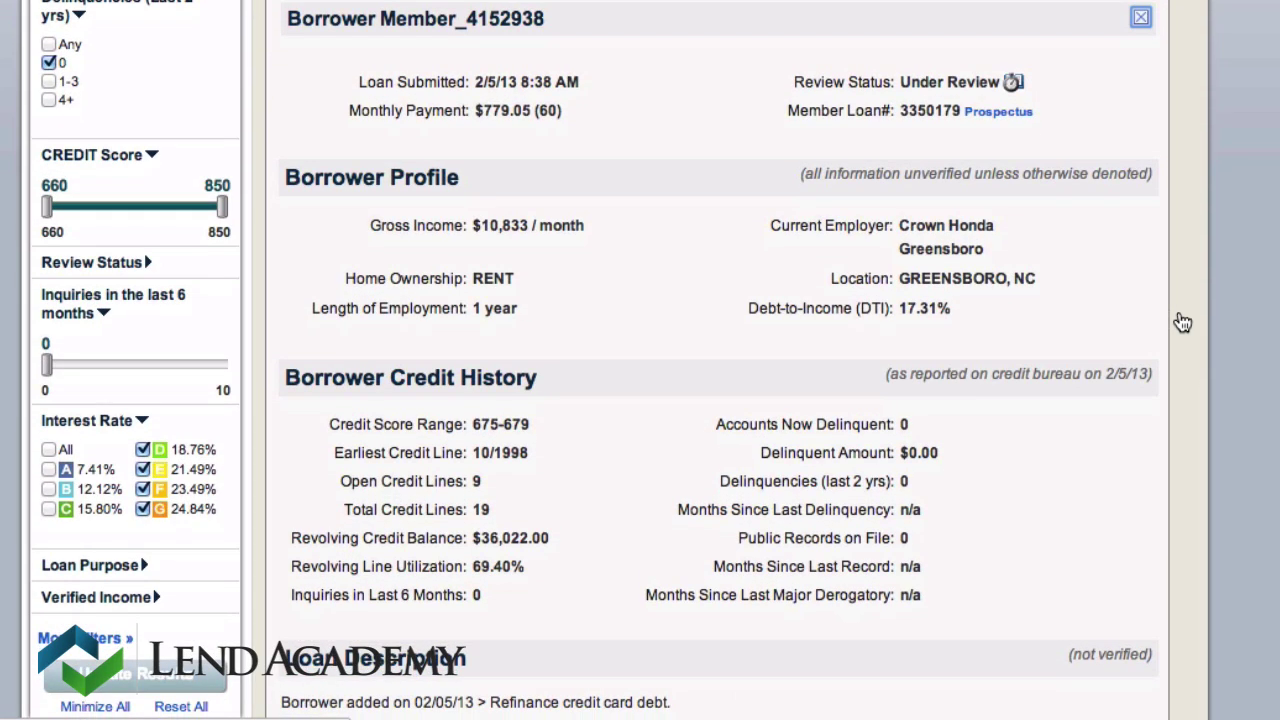
scroll(1182, 322, "down", 2)
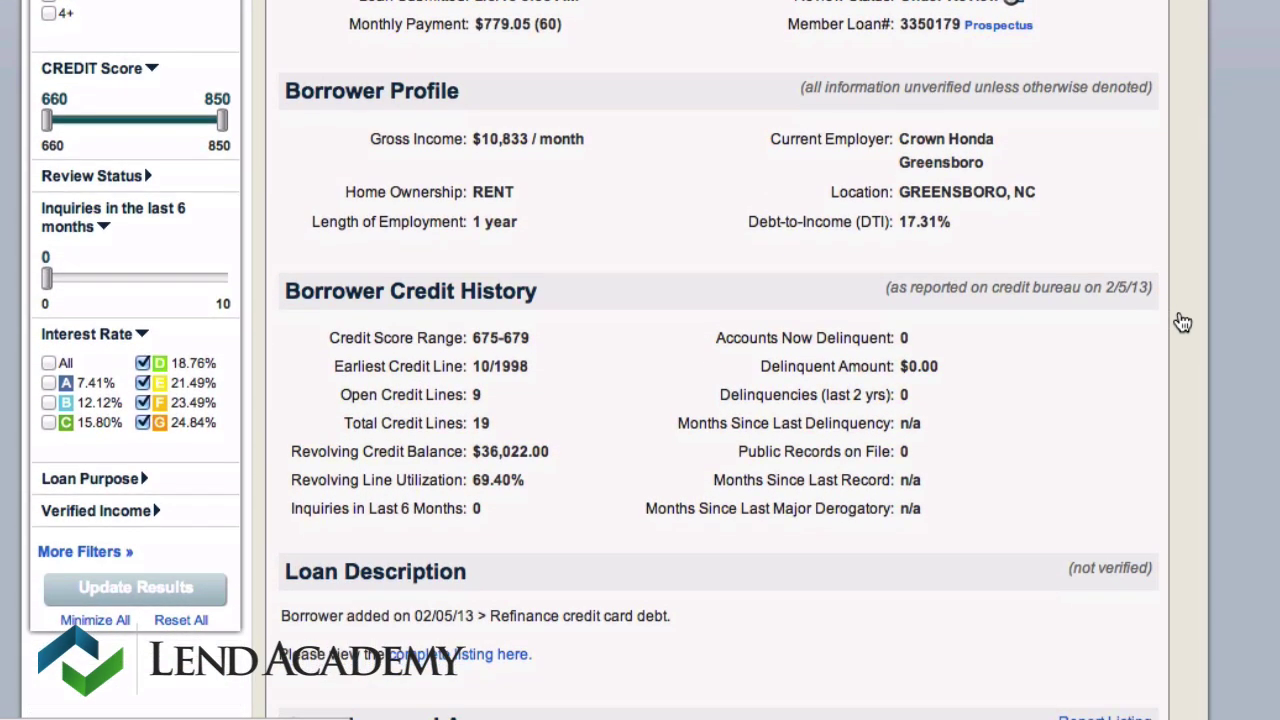
scroll(1182, 322, "down", 1)
scroll(1182, 360, "up", 1)
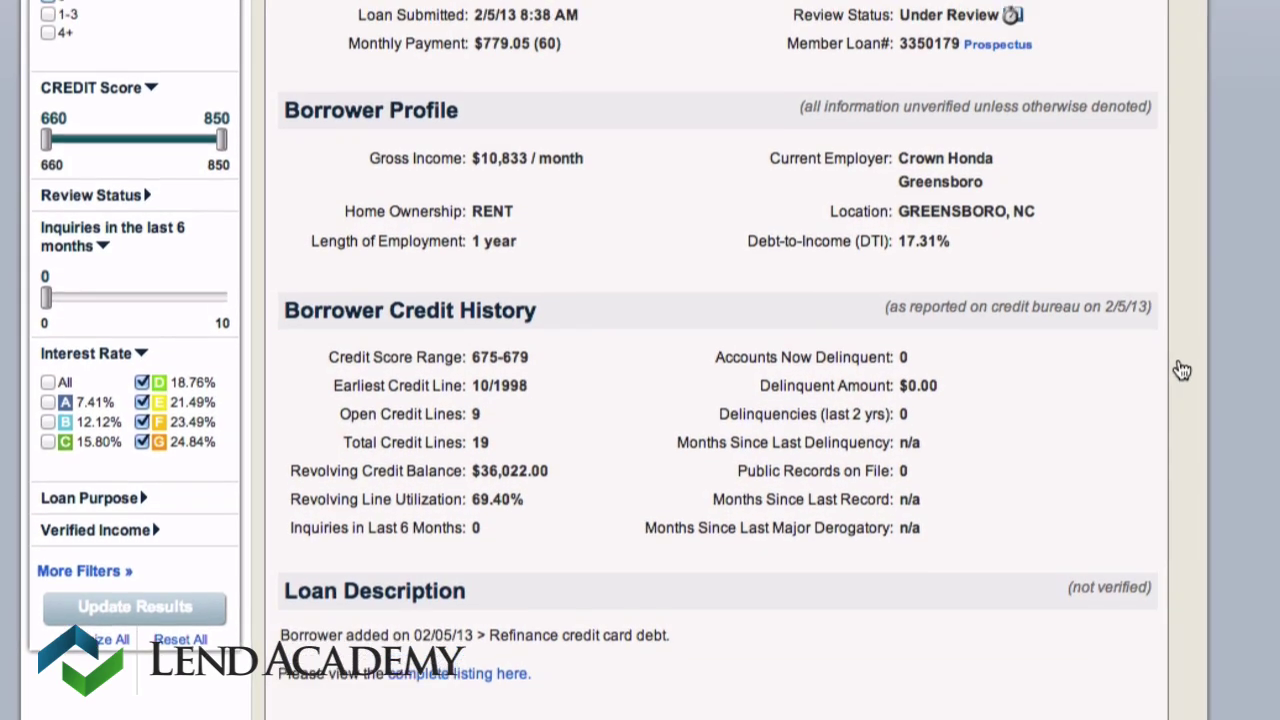
scroll(1180, 400, "up", 2)
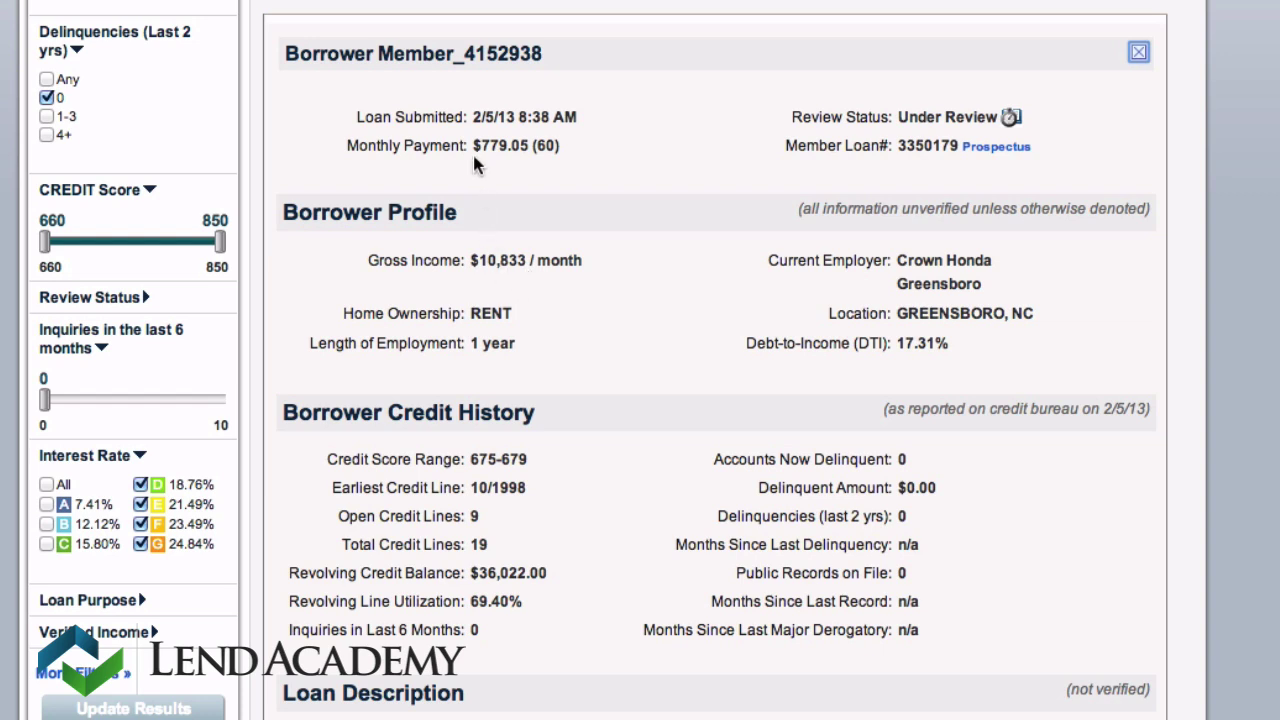
scroll(474, 163, "up", 2)
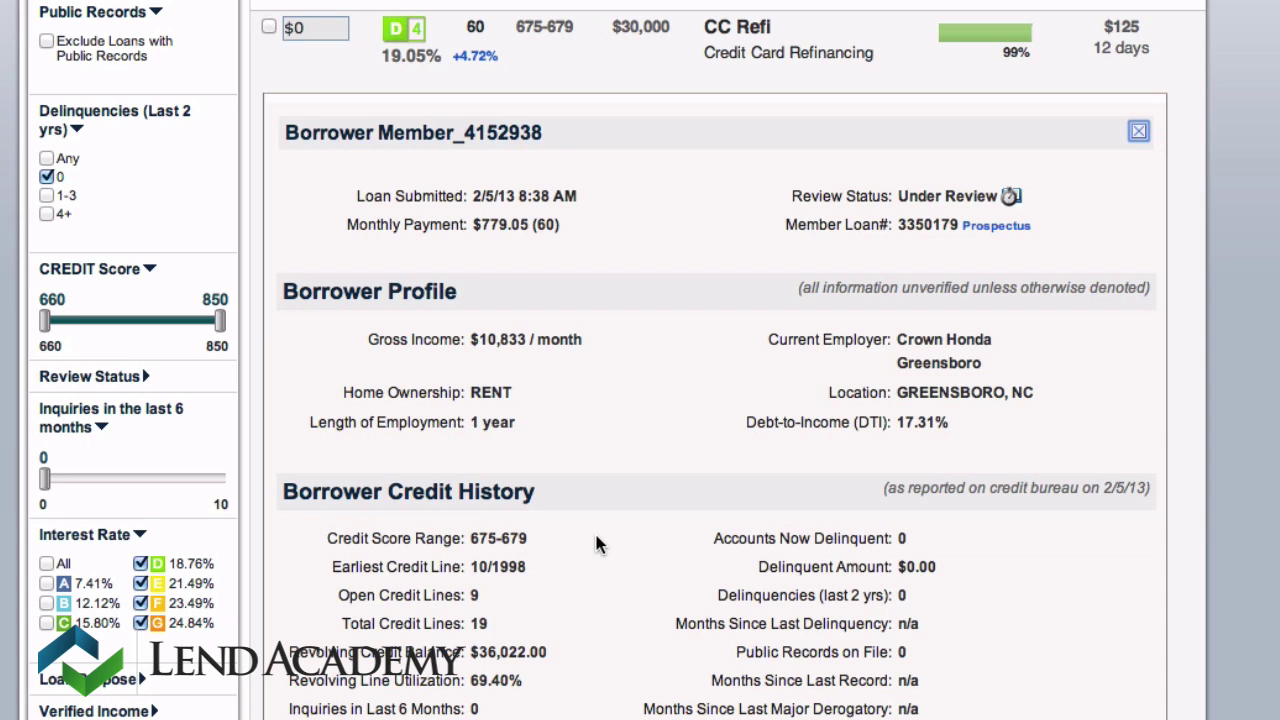
Read the CC Refi loan's description and its questions and answers, then collapse the loan details.
scroll(558, 527, "down", 4)
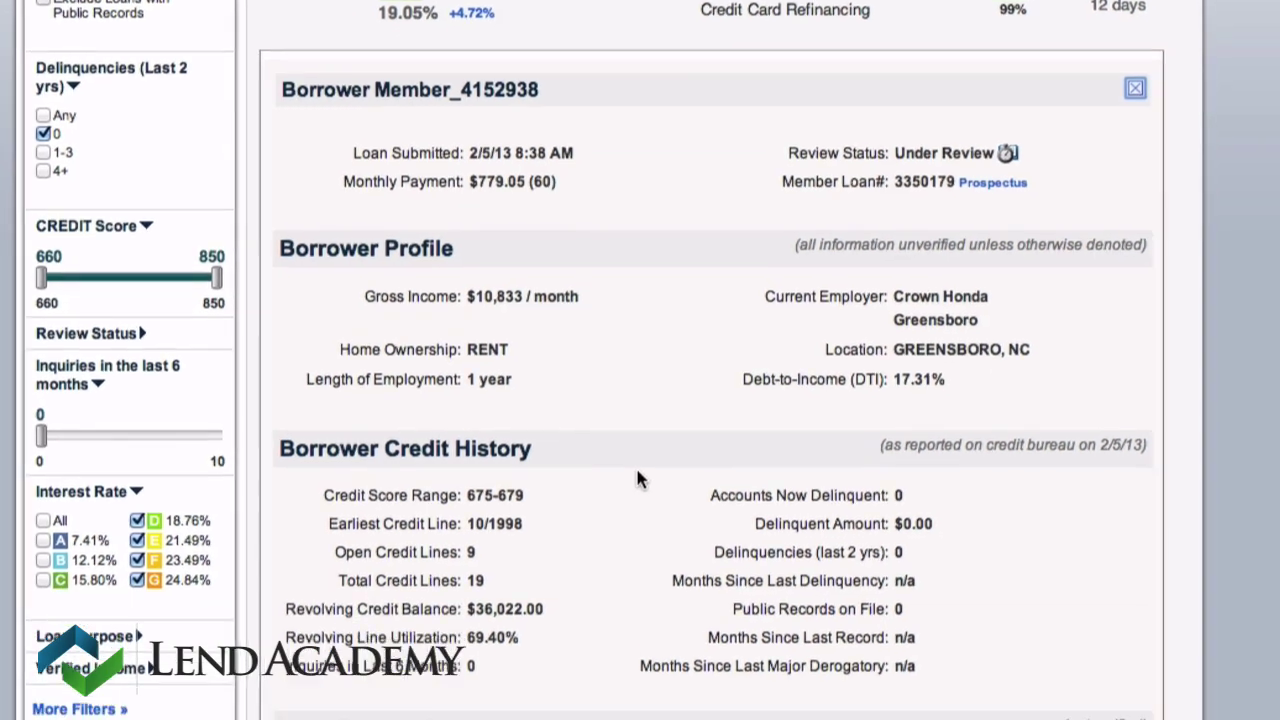
scroll(628, 362, "down", 1)
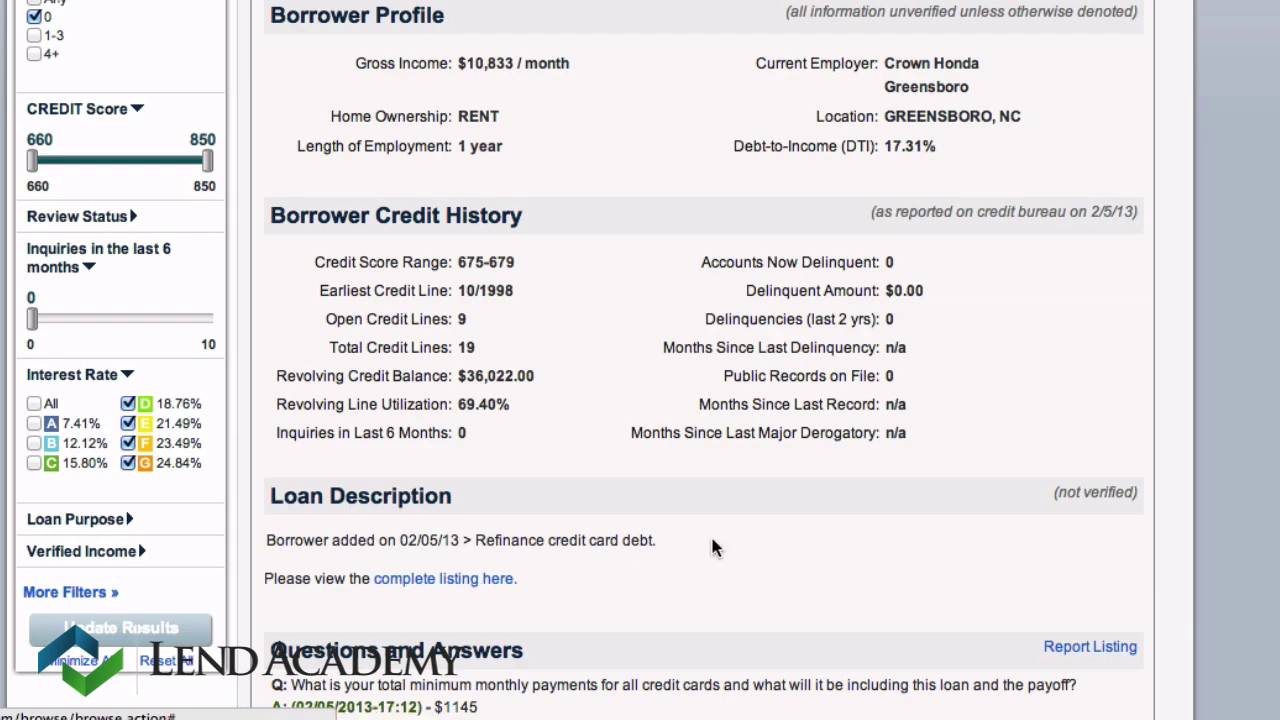
scroll(712, 540, "down", 3)
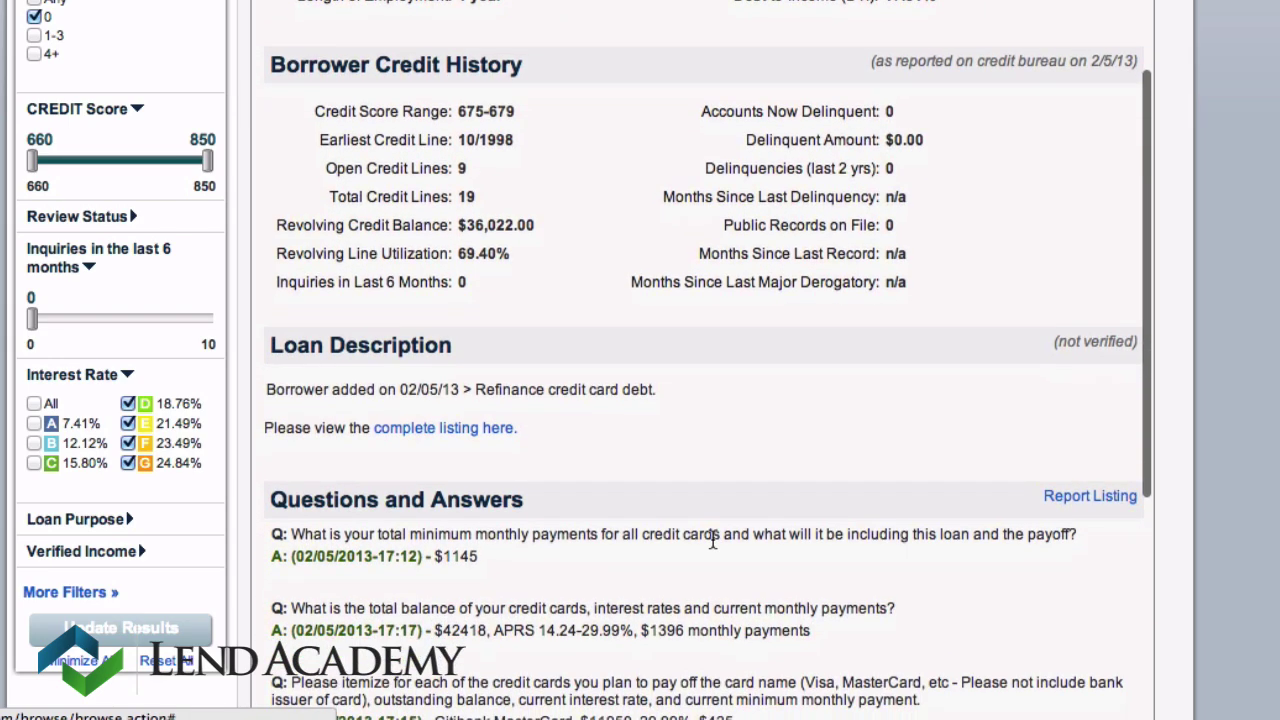
scroll(712, 540, "down", 2)
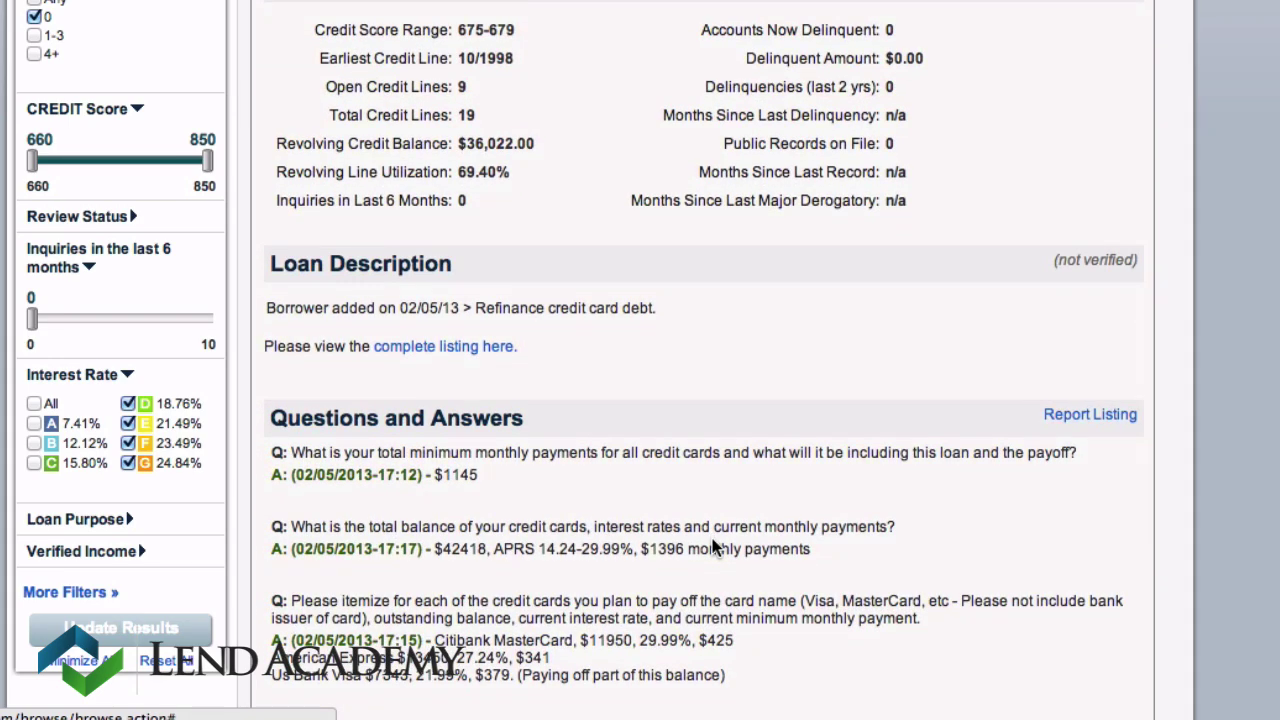
scroll(712, 548, "down", 2)
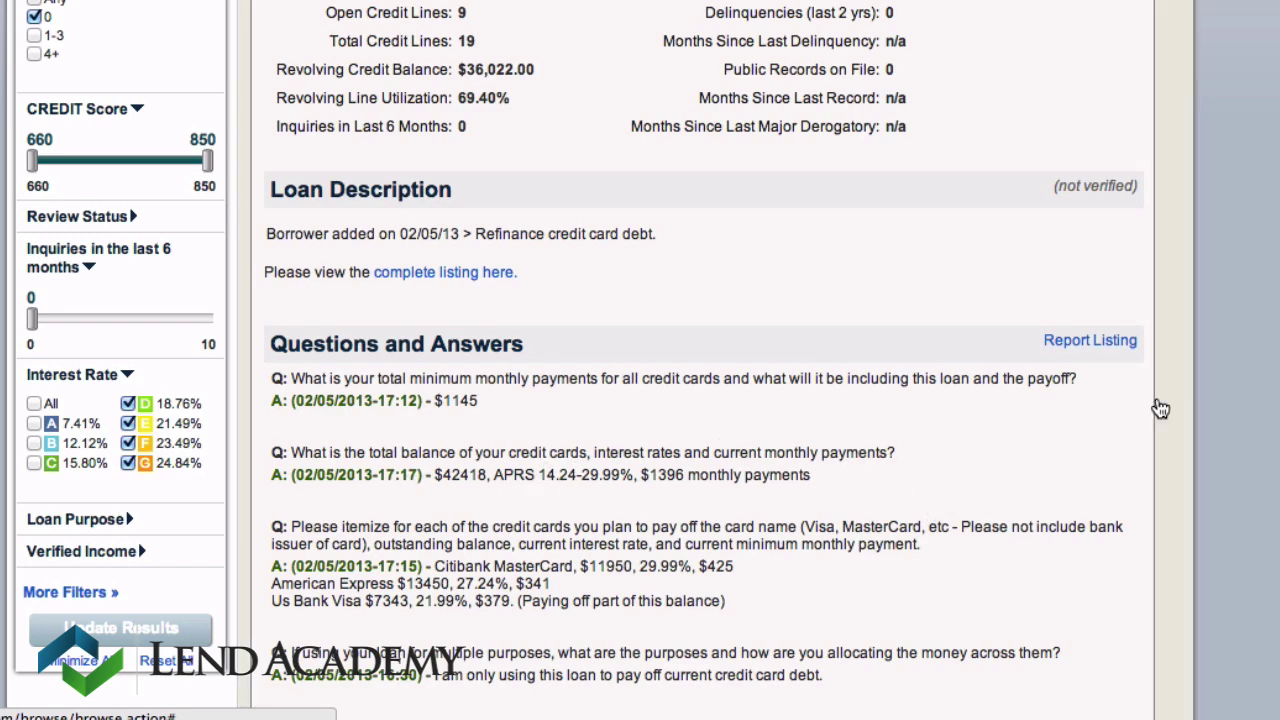
scroll(1160, 410, "up", 1)
scroll(1160, 410, "up", 5)
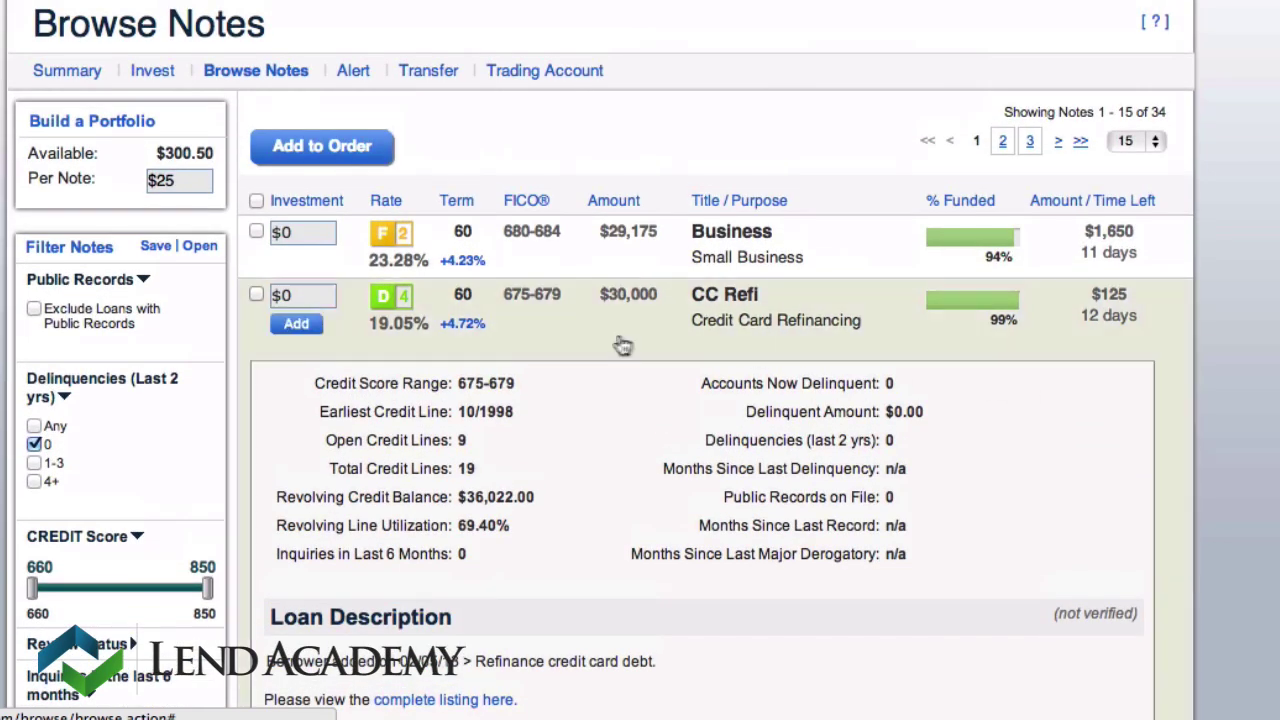
left_click(620, 298)
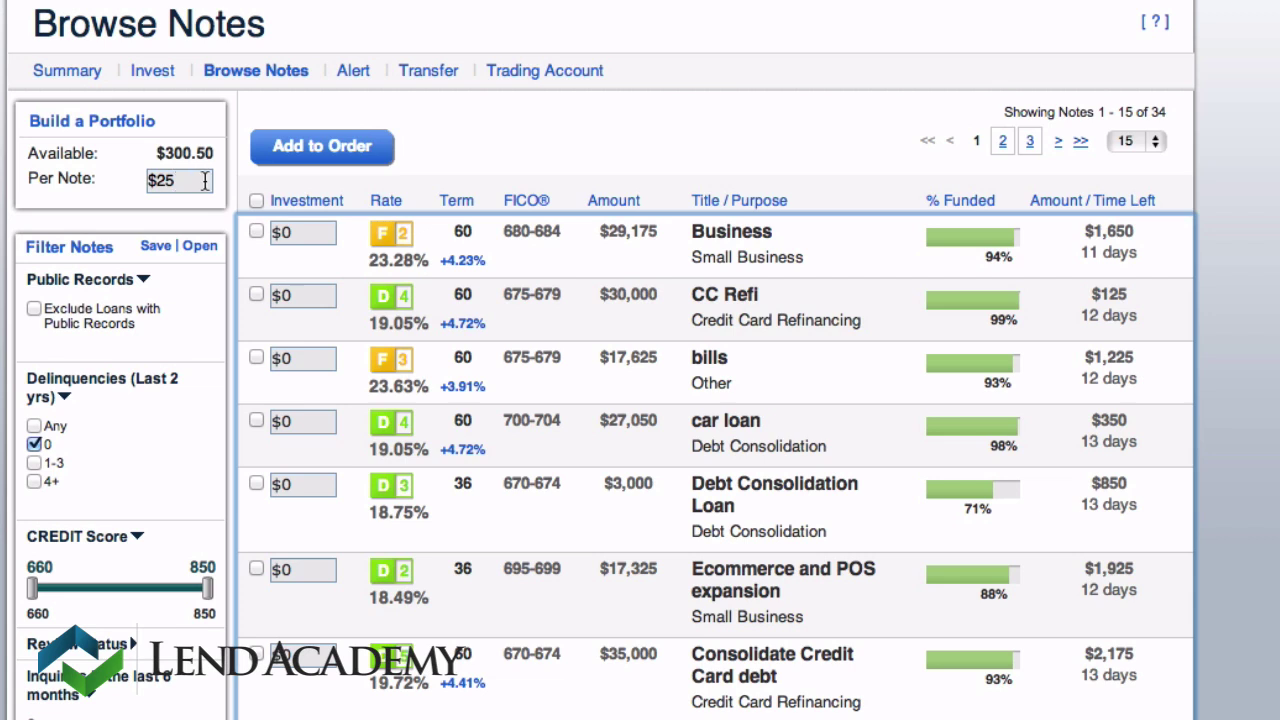
Select all listed notes at once, assigning $25 per note from the available cash.
left_click(256, 201)
mouse_move(280, 234)
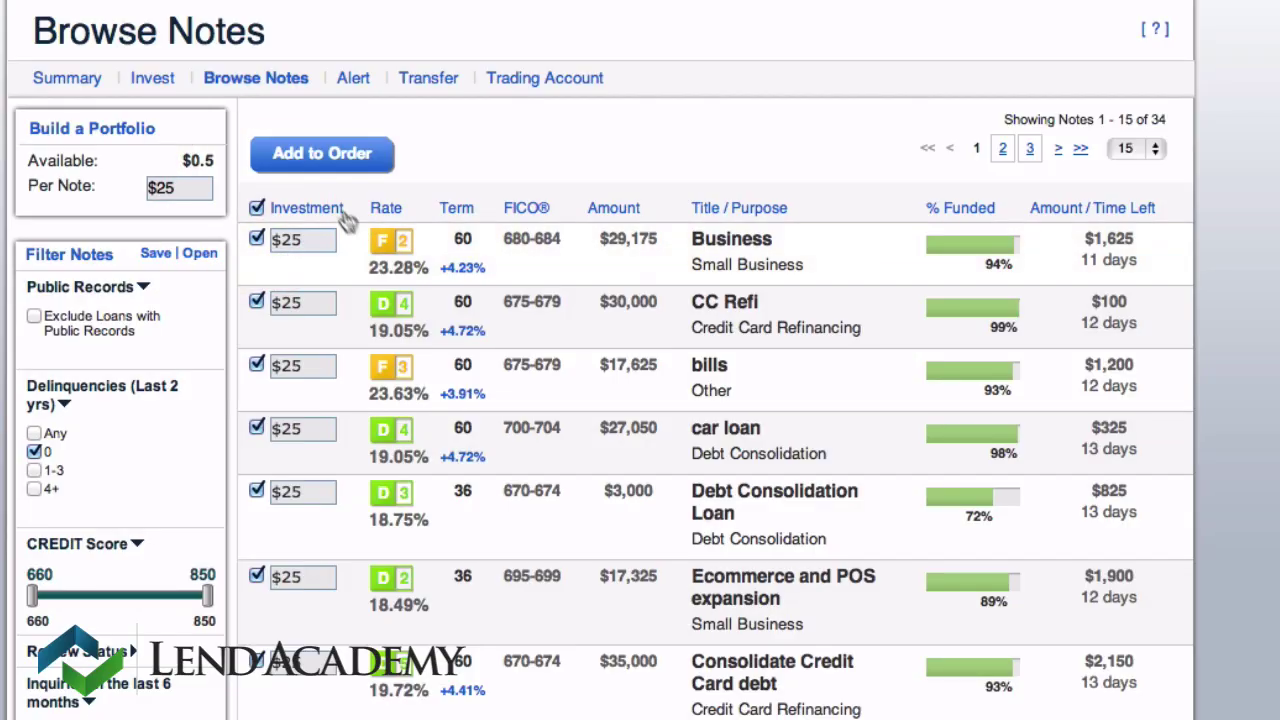